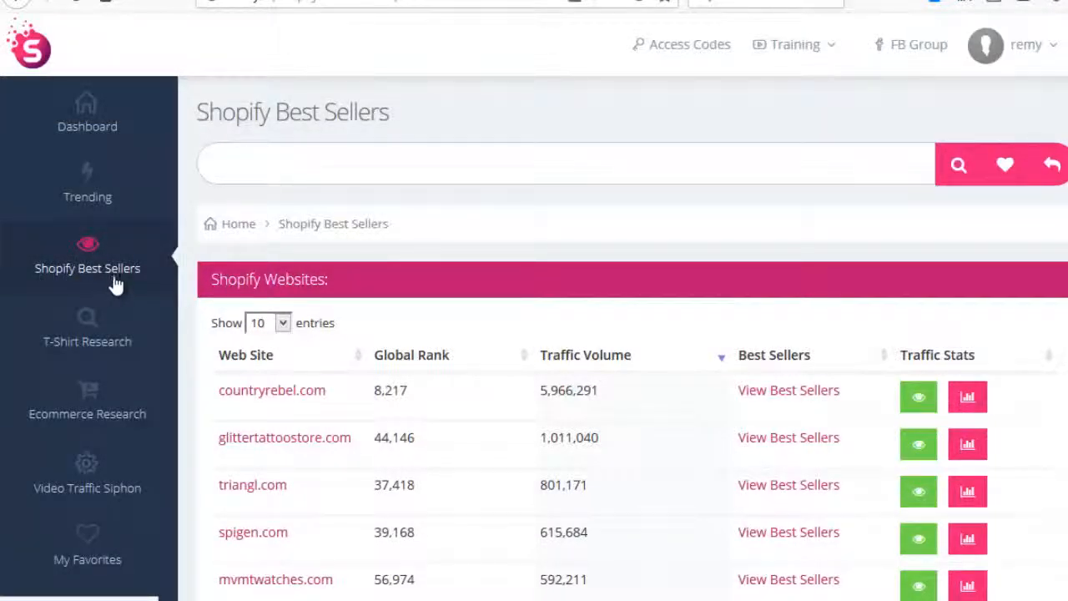
# - Search the Shopify Best Sellers websites for the keyword "dog"
pyautogui.scroll(-1, 563, 191)
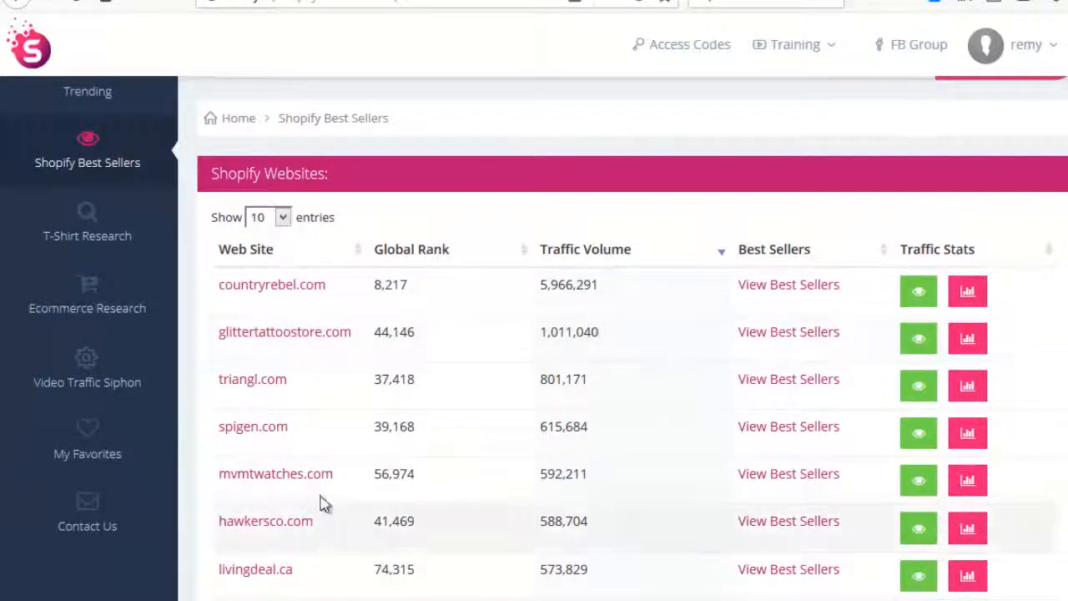
pyautogui.scroll(-3, 323, 500)
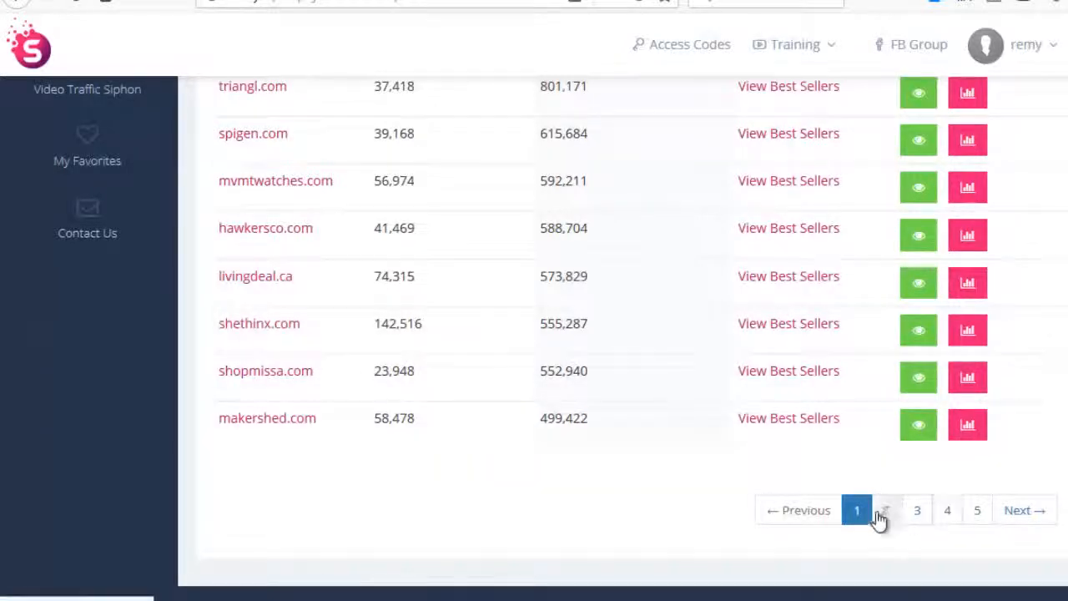
pyautogui.scroll(4, 579, 525)
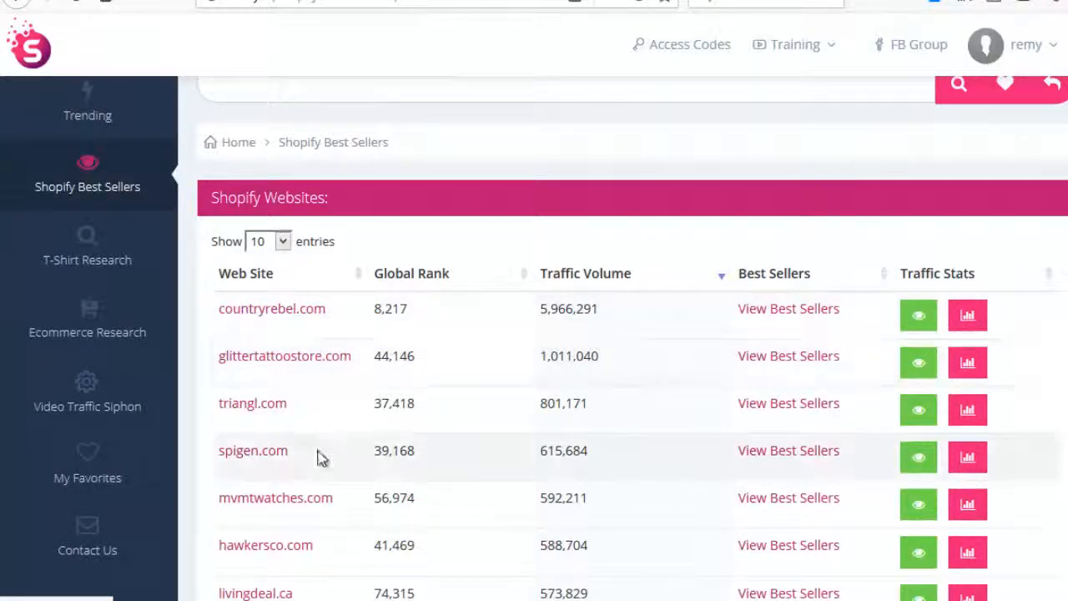
pyautogui.scroll(-3, 529, 422)
pyautogui.scroll(3, 537, 429)
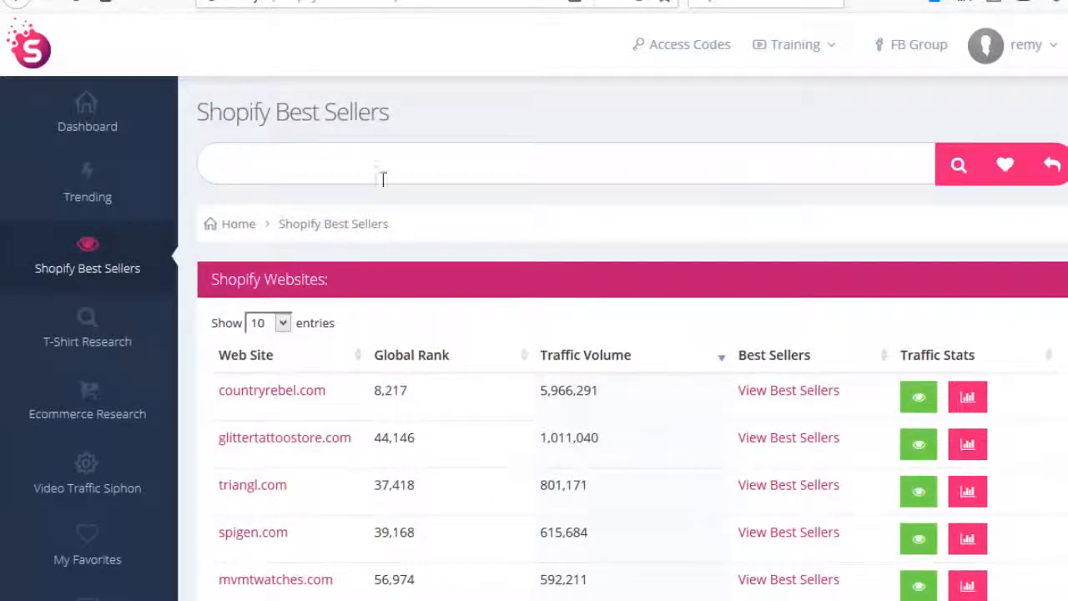
pyautogui.click(307, 159)
pyautogui.write('dog')
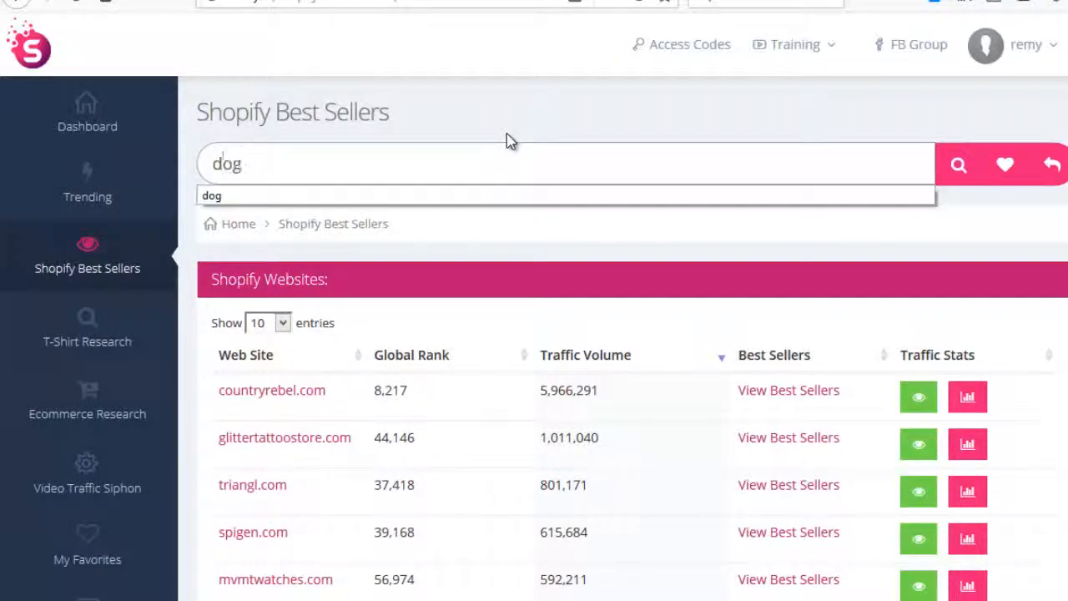
pyautogui.click(528, 122)
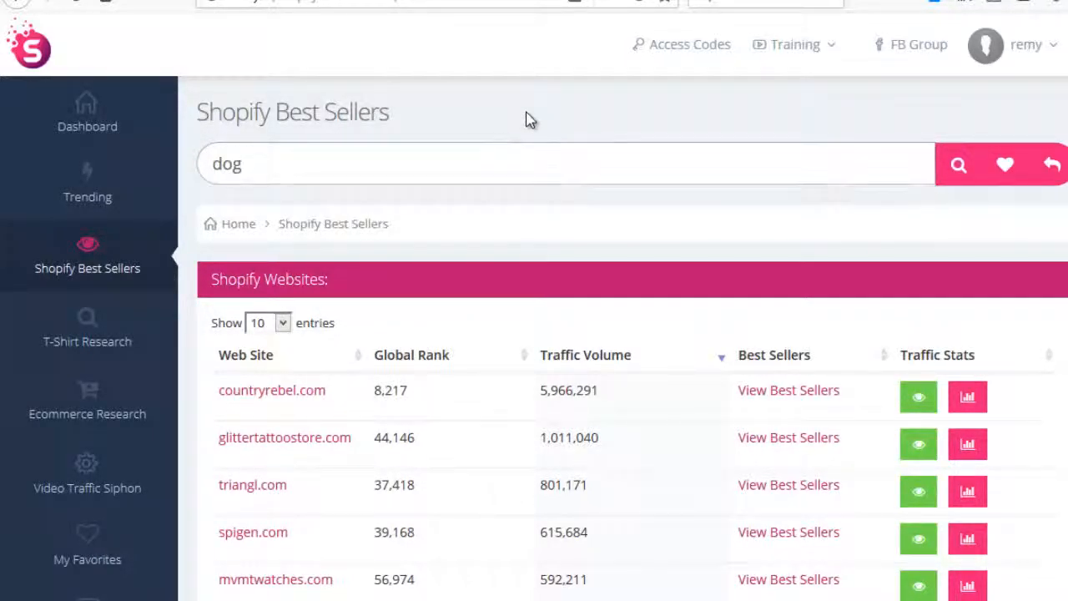
pyautogui.click(960, 166)
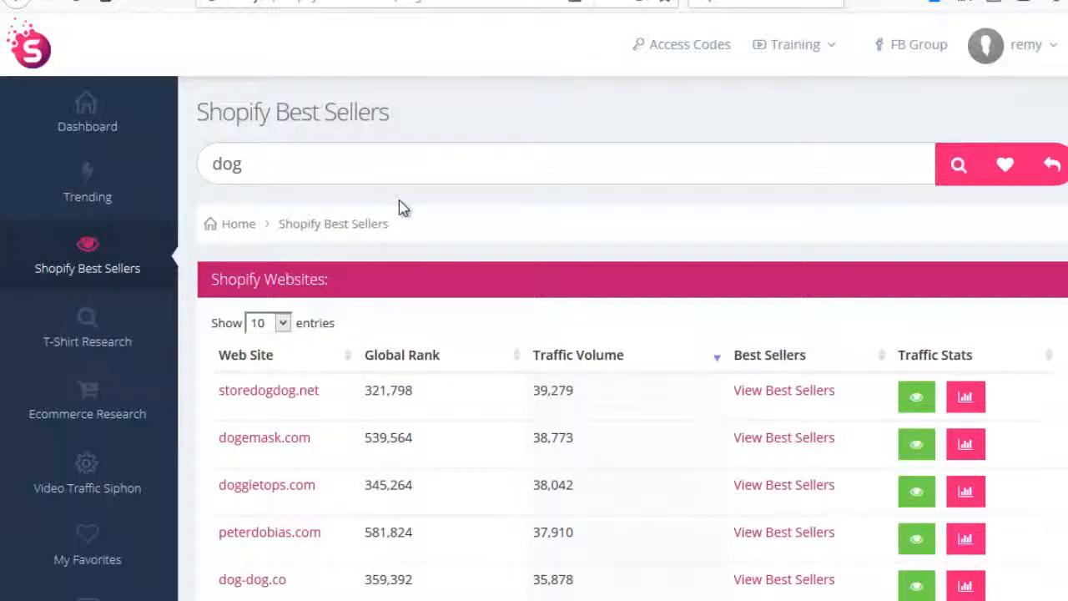
# - Open the best sellers of storedogdog.net from the dog store results
pyautogui.scroll(-2, 429, 212)
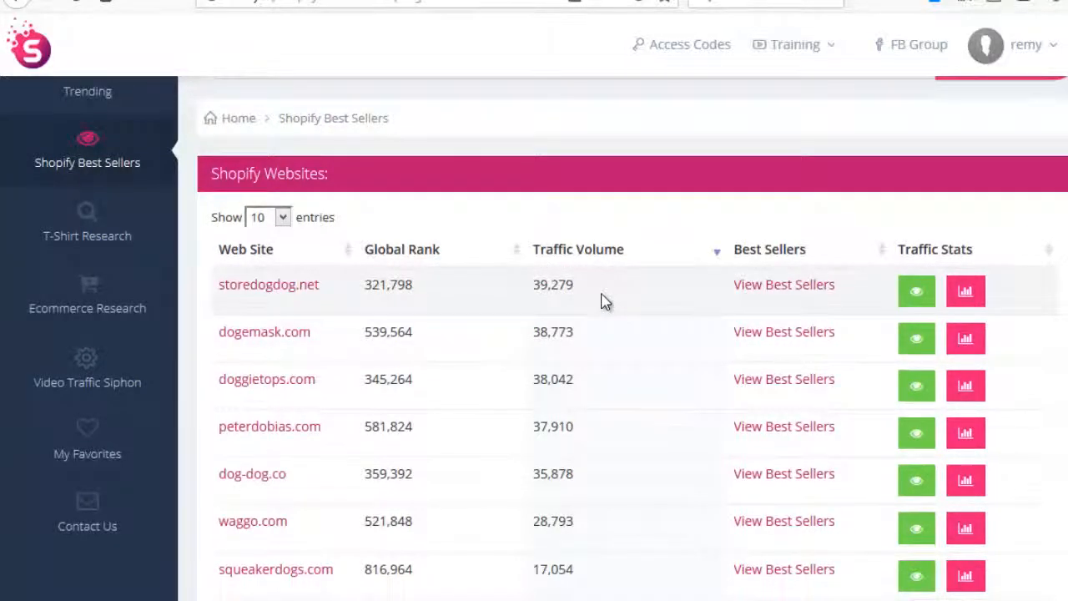
pyautogui.scroll(1, 604, 288)
pyautogui.scroll(-1, 594, 258)
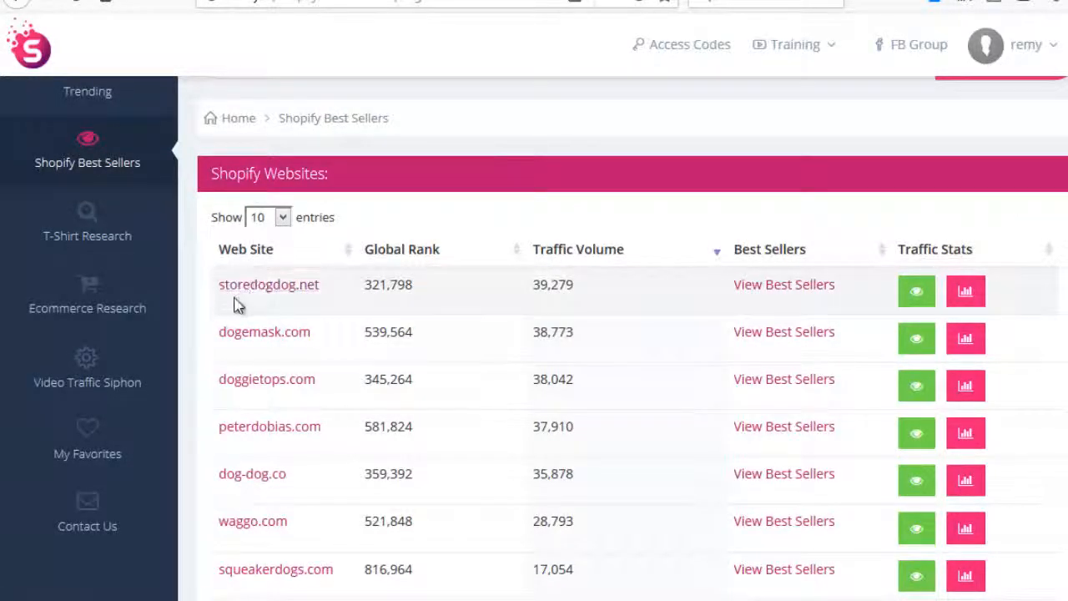
pyautogui.click(777, 287)
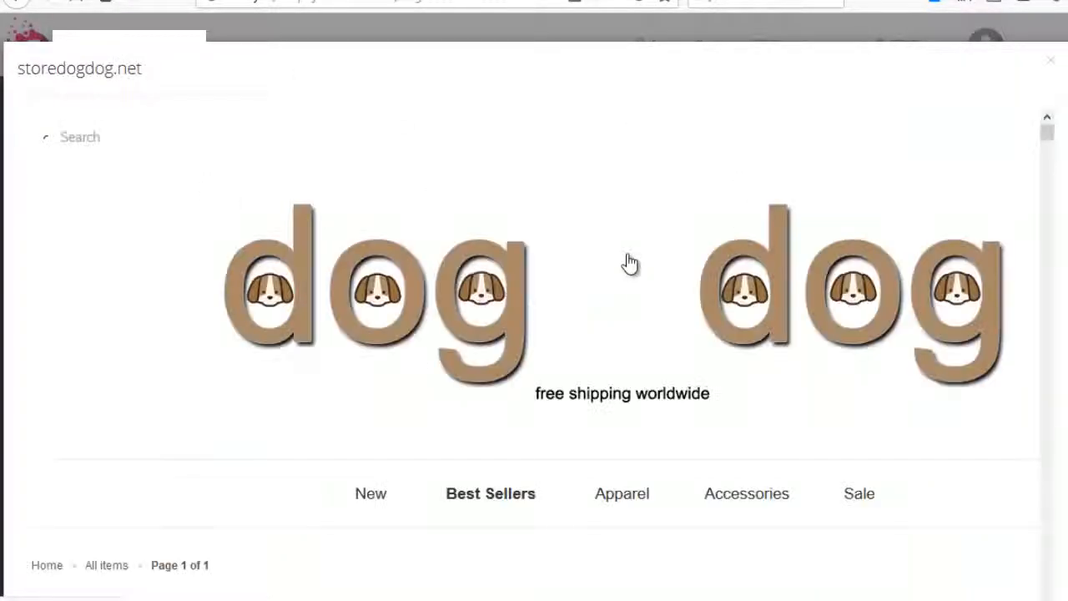
# - Examine the best-selling items and their sale prices on storedogdog.net, and close the store preview
pyautogui.scroll(-5, 630, 258)
pyautogui.scroll(-3, 334, 250)
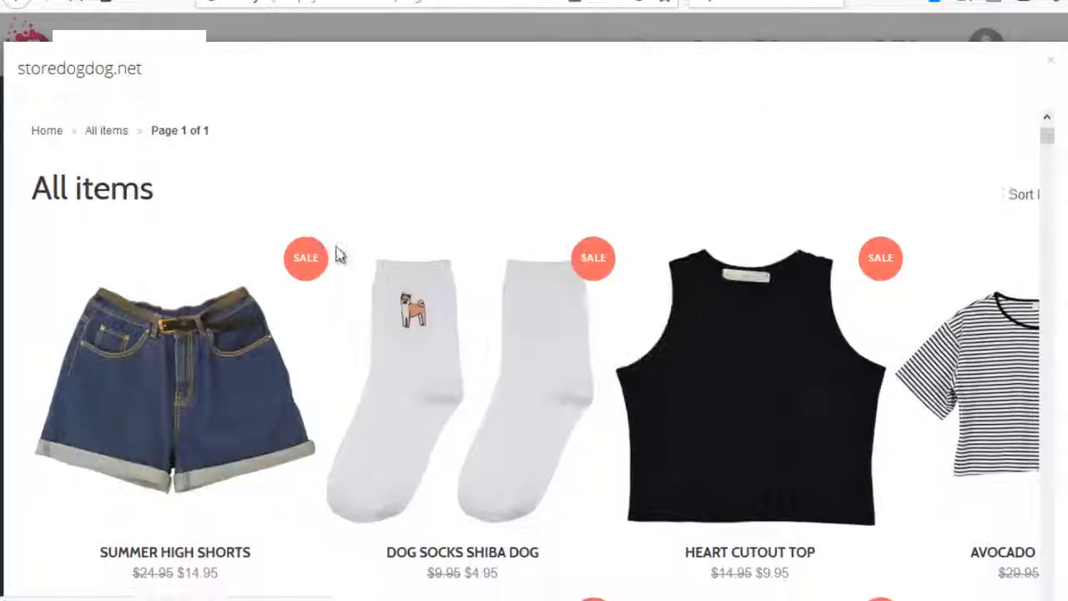
pyautogui.scroll(4, 258, 267)
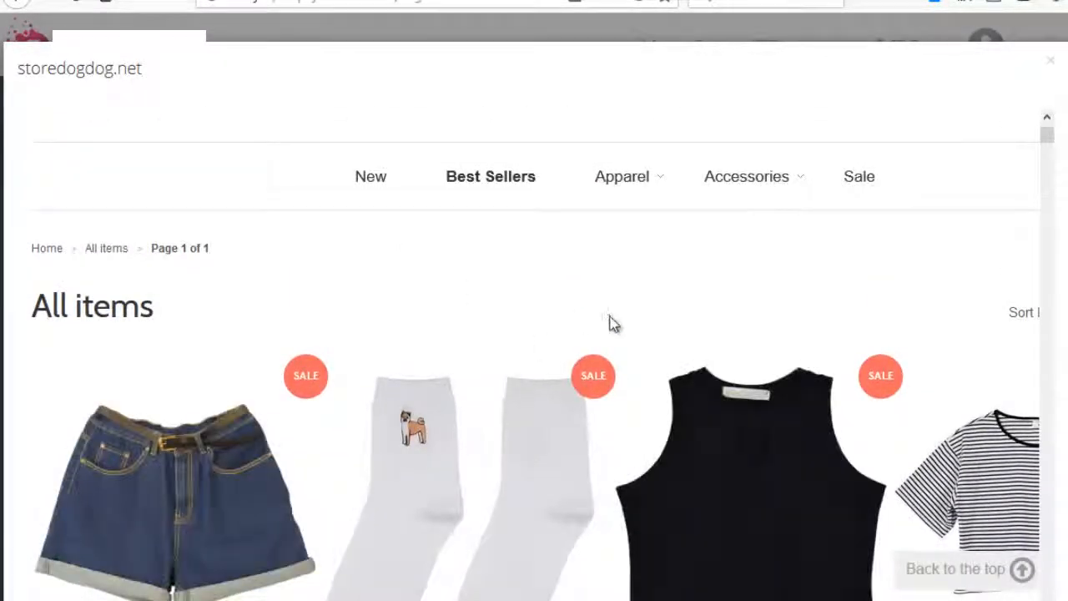
pyautogui.scroll(3, 612, 325)
pyautogui.scroll(-2, 487, 317)
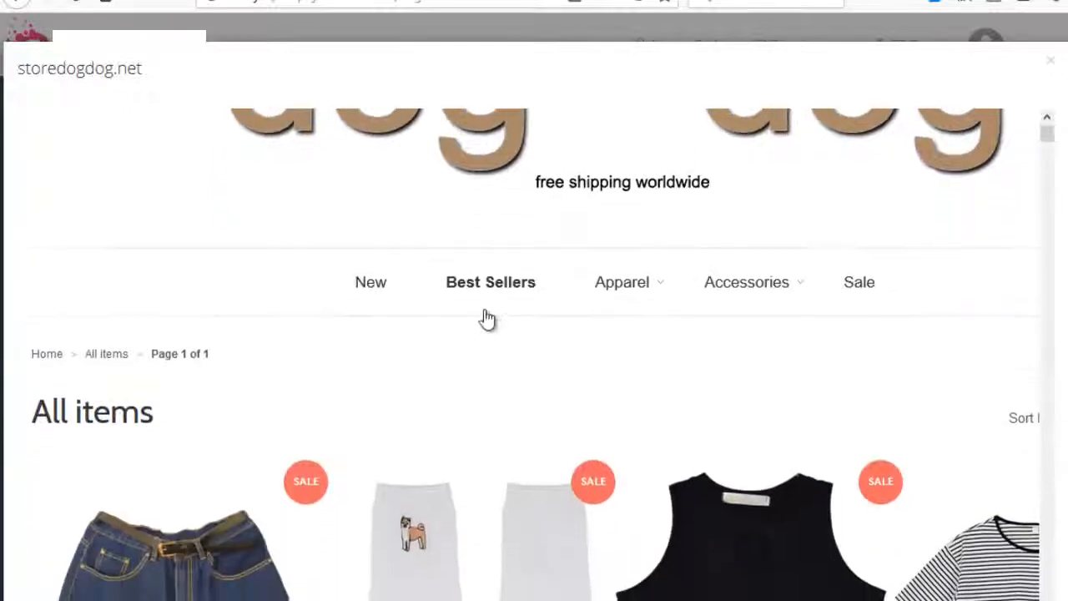
pyautogui.scroll(-3, 489, 310)
pyautogui.scroll(-2, 432, 341)
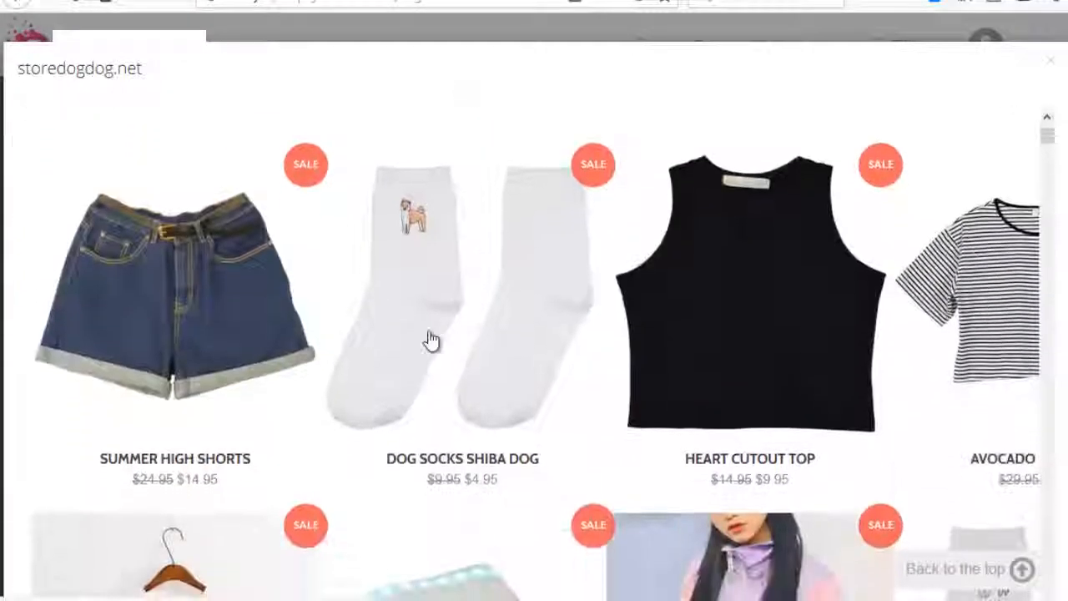
pyautogui.scroll(-3, 472, 338)
pyautogui.scroll(3, 471, 338)
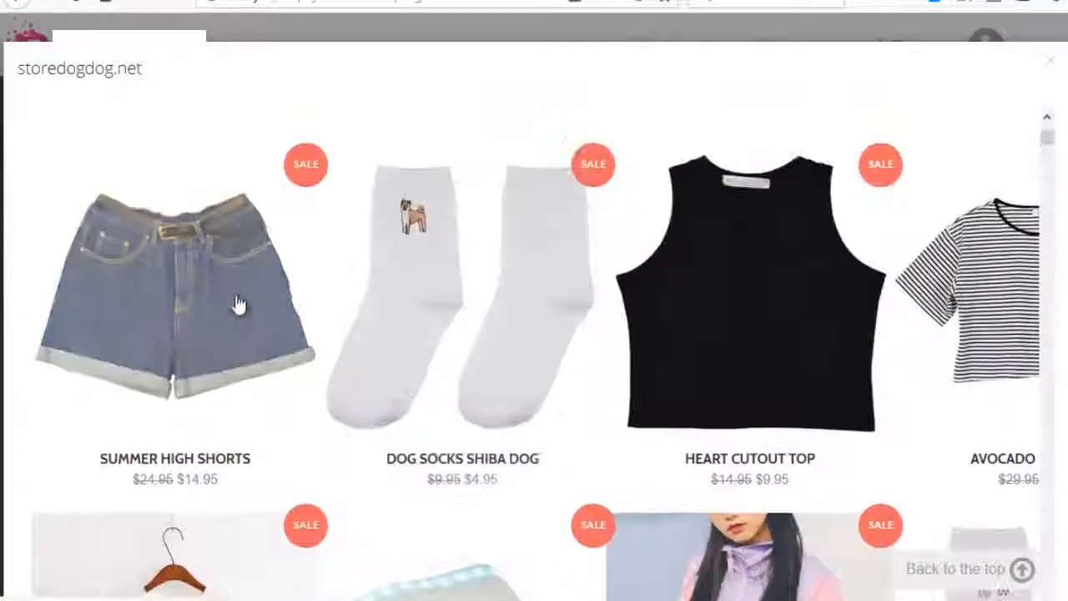
pyautogui.scroll(-10, 517, 334)
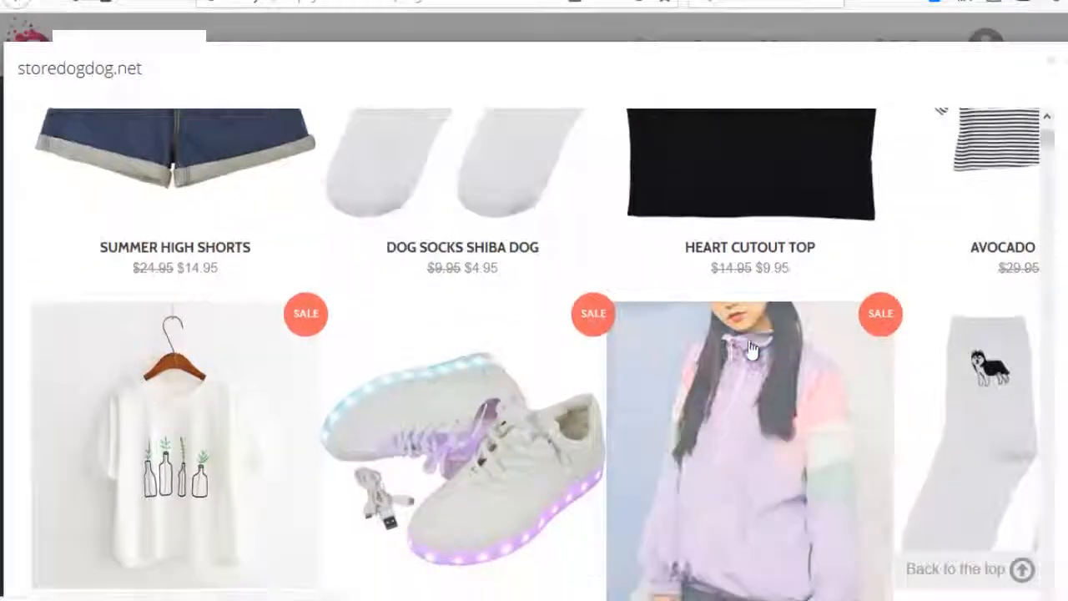
pyautogui.scroll(10, 432, 356)
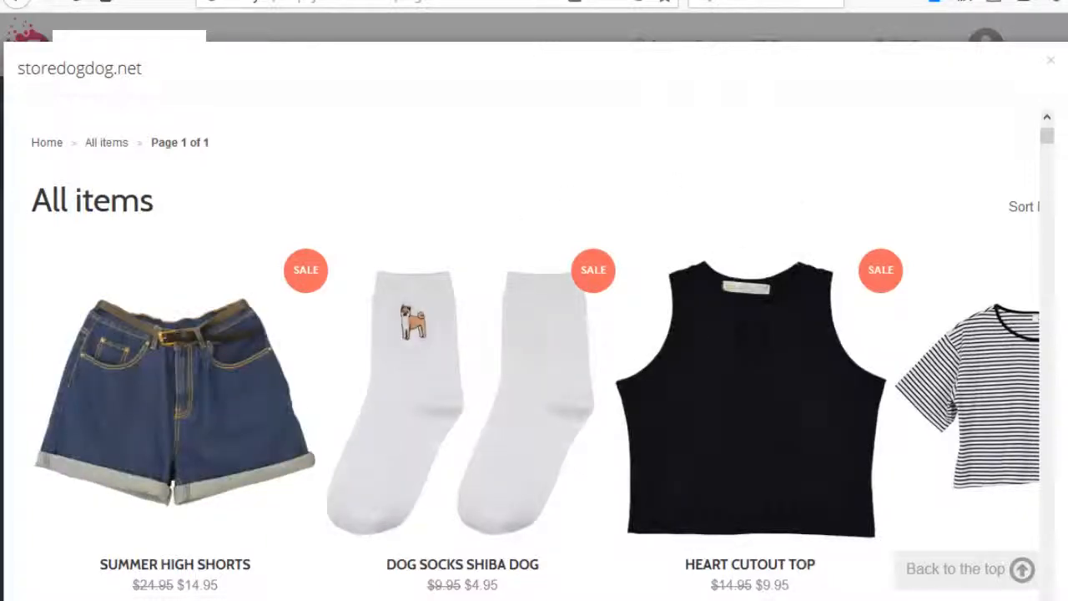
pyautogui.click(1050, 60)
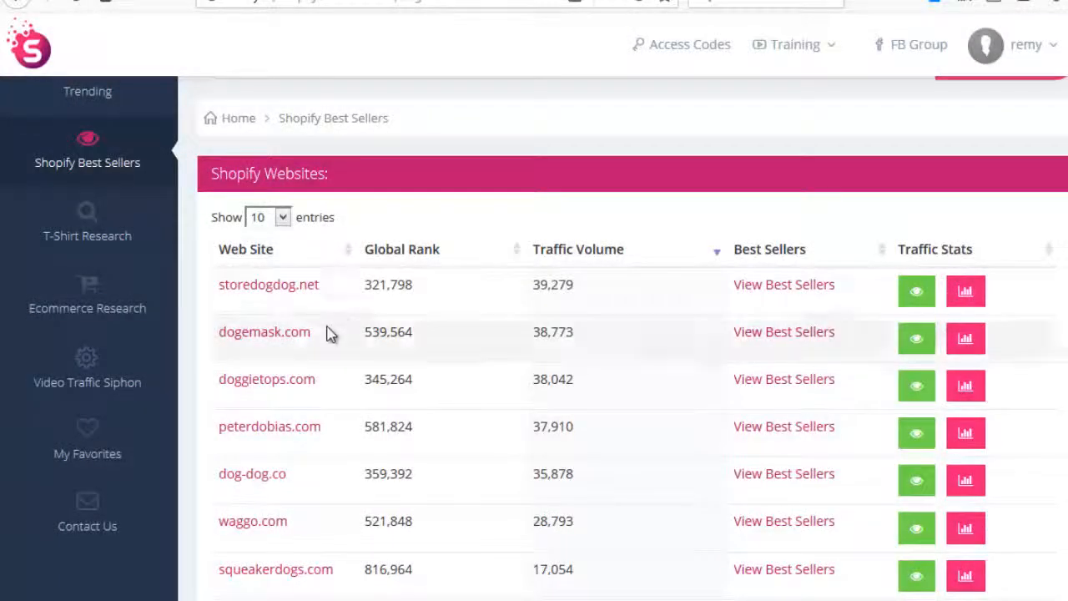
# - Open the best sellers of peterdobias.com and look through its Essentials dog products
pyautogui.scroll(-1, 441, 345)
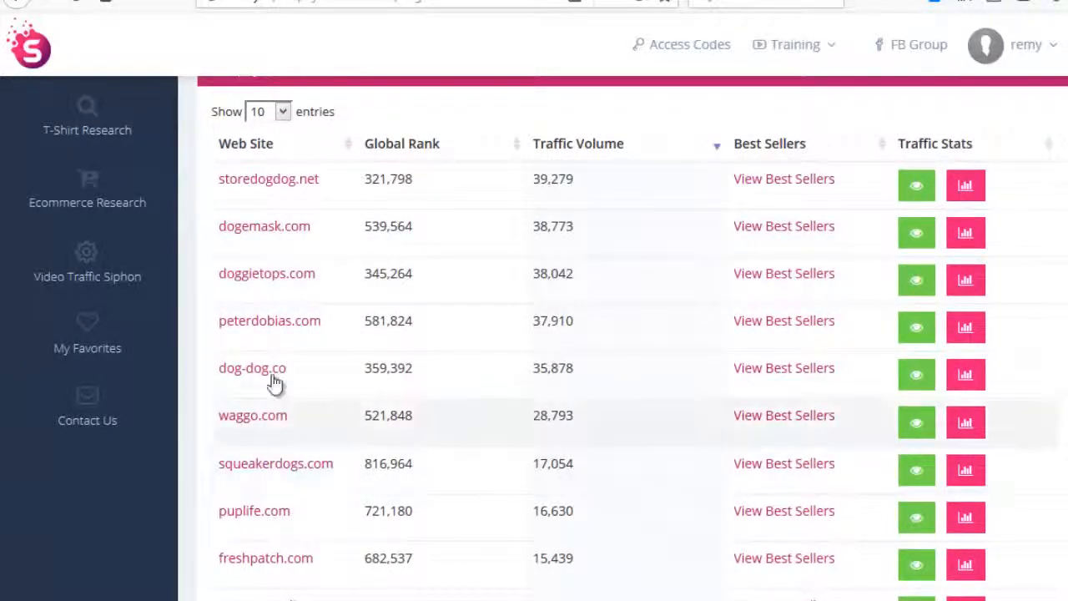
pyautogui.click(792, 328)
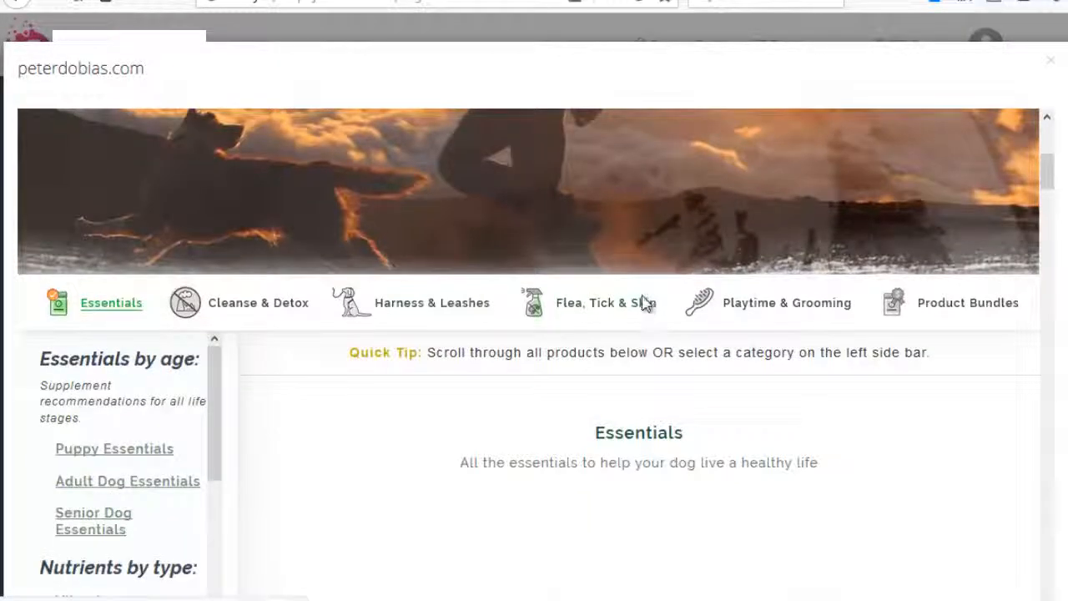
pyautogui.scroll(-12, 648, 300)
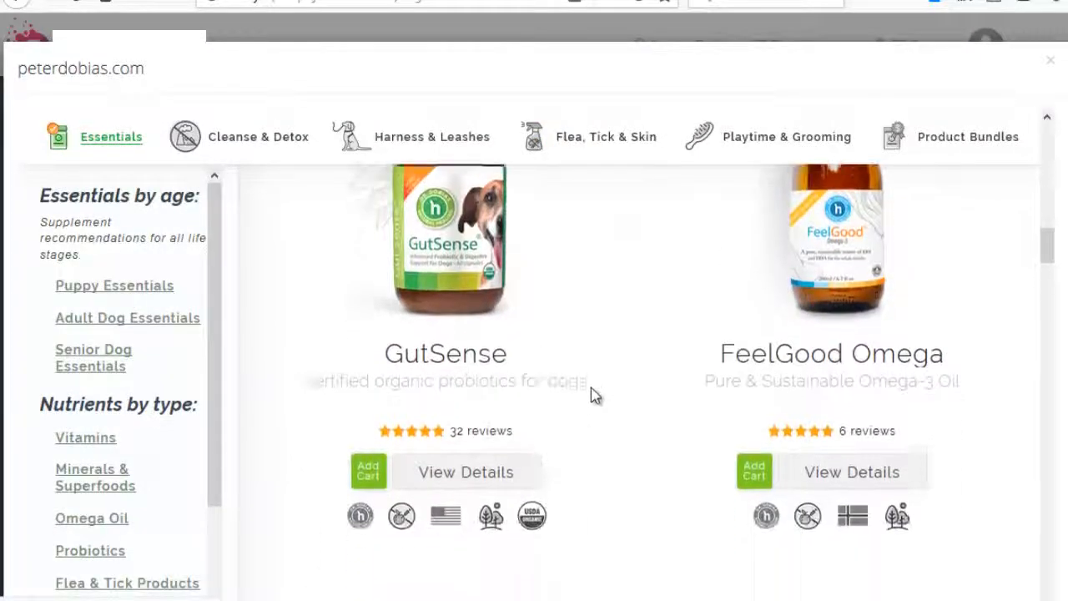
pyautogui.scroll(15, 598, 413)
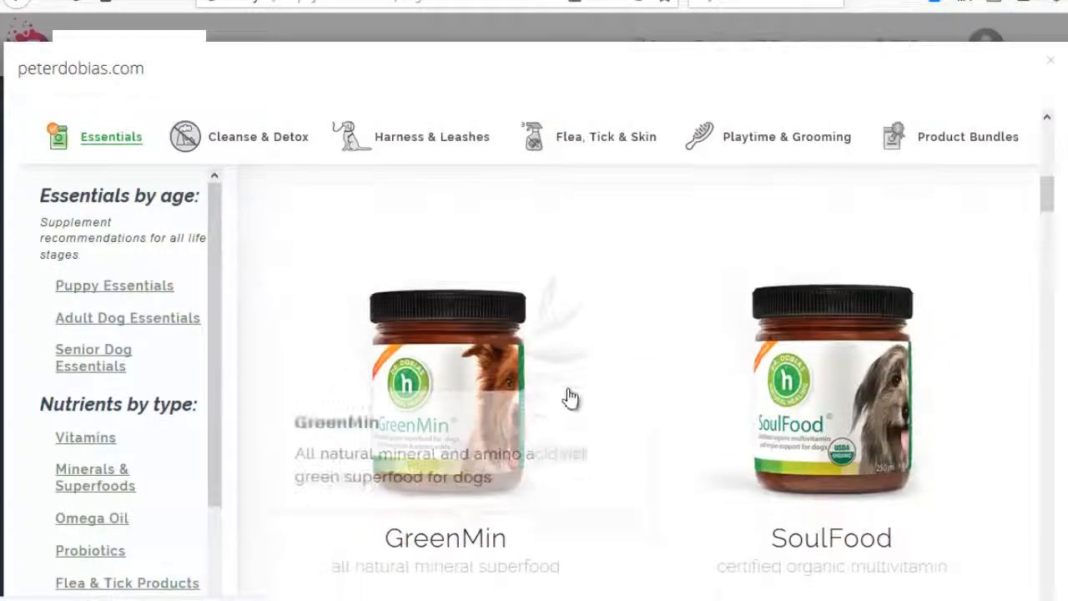
pyautogui.scroll(-2, 622, 371)
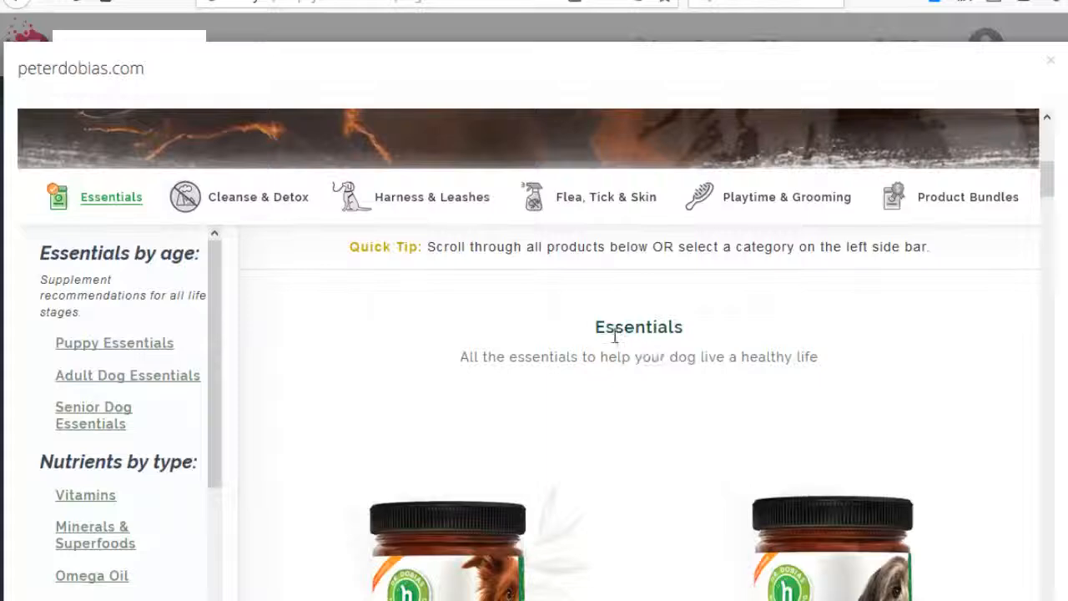
pyautogui.scroll(-1, 613, 336)
pyautogui.scroll(1, 613, 341)
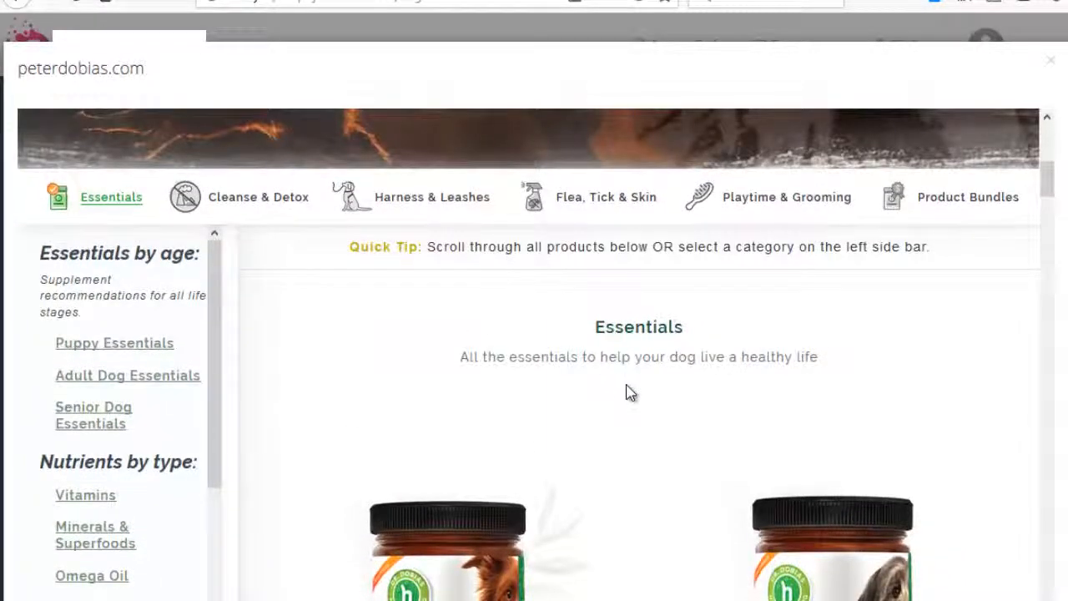
# - Examine the GreenMin, SoulFood, GutSense and FeelGood Omega listings with their reviews, and close the store preview
pyautogui.scroll(-4, 630, 393)
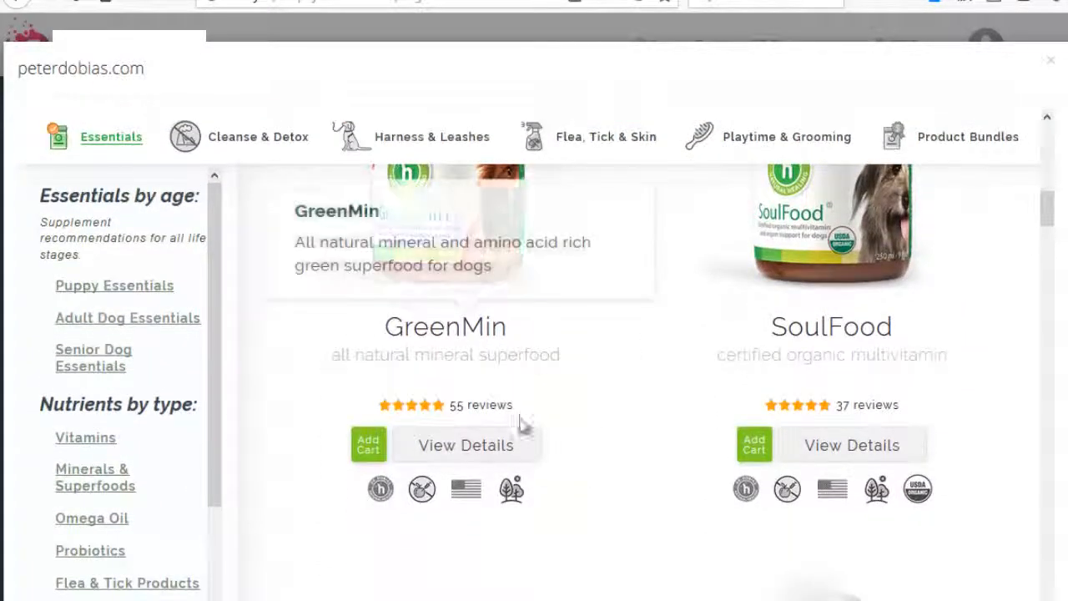
pyautogui.scroll(2, 639, 379)
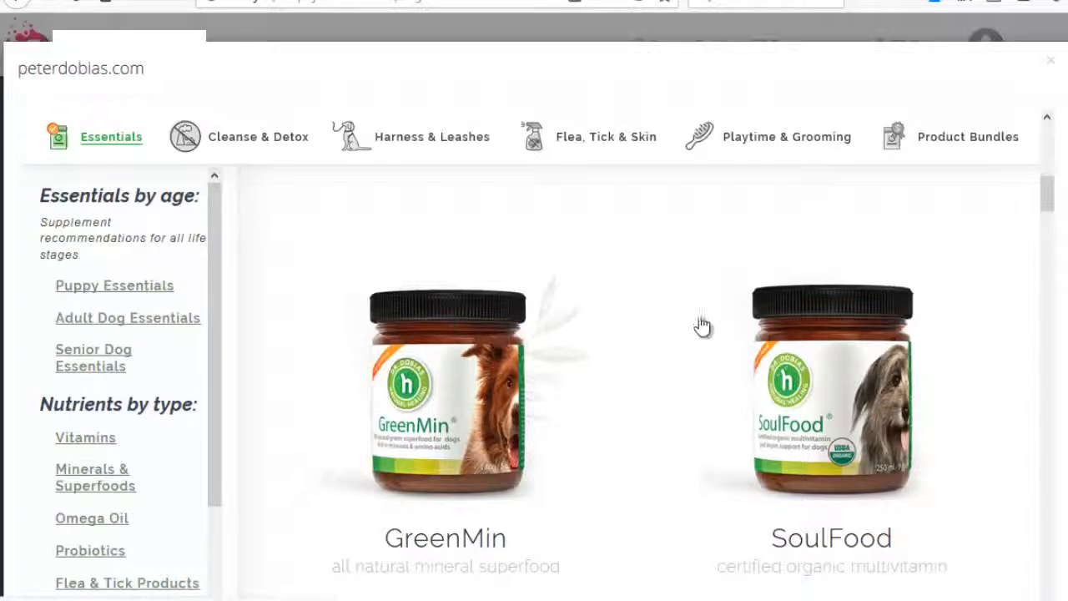
pyautogui.scroll(-1, 710, 323)
pyautogui.scroll(1, 704, 341)
pyautogui.scroll(-1, 588, 340)
pyautogui.scroll(1, 558, 387)
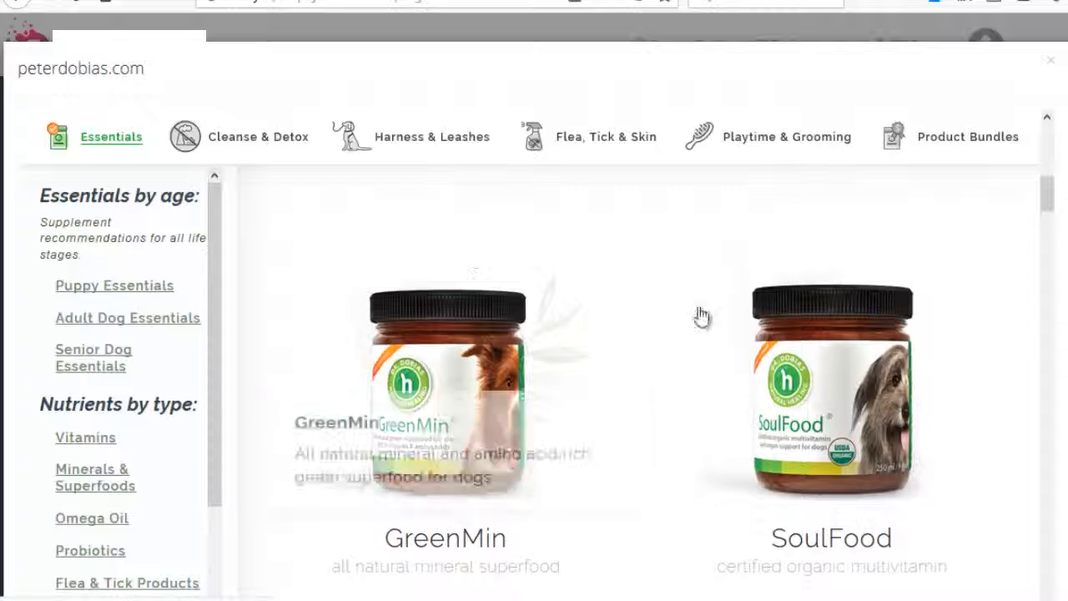
pyautogui.scroll(-2, 634, 359)
pyautogui.scroll(2, 662, 365)
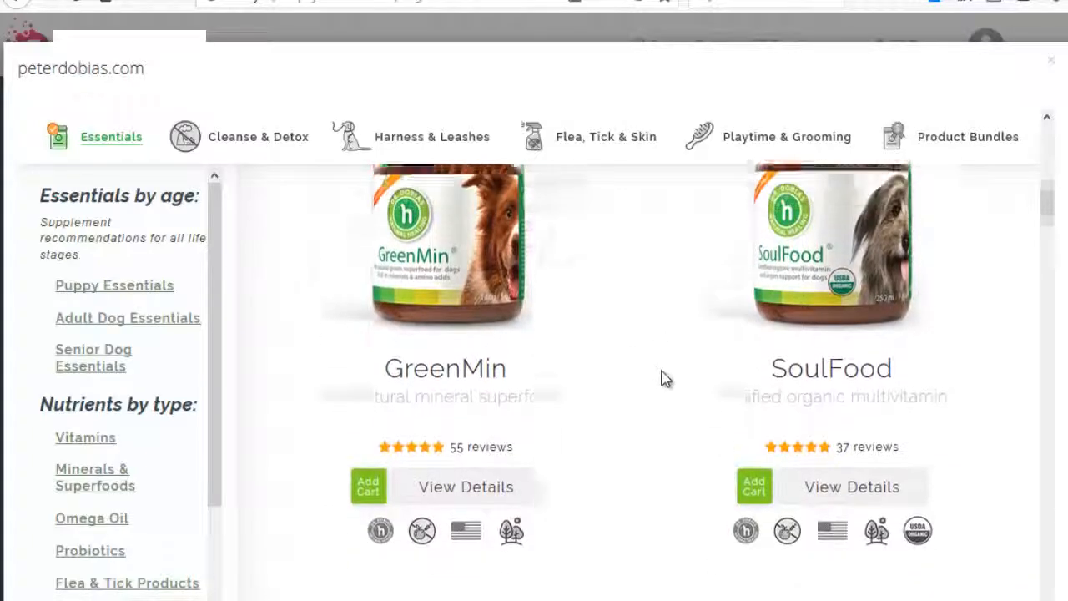
pyautogui.scroll(-1, 716, 341)
pyautogui.scroll(-1, 715, 342)
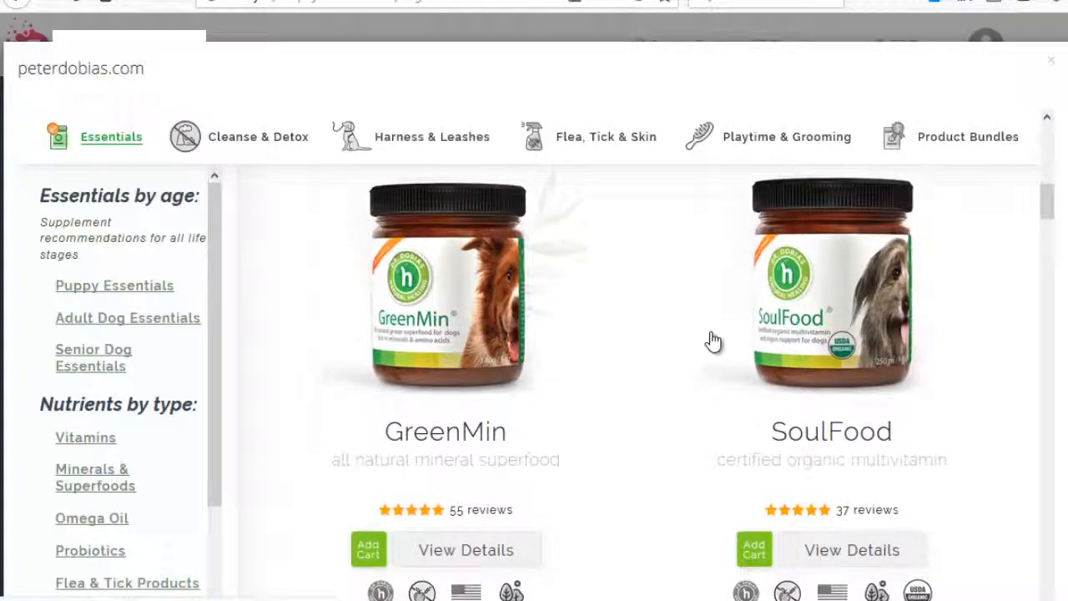
pyautogui.scroll(-2, 712, 340)
pyautogui.scroll(3, 710, 338)
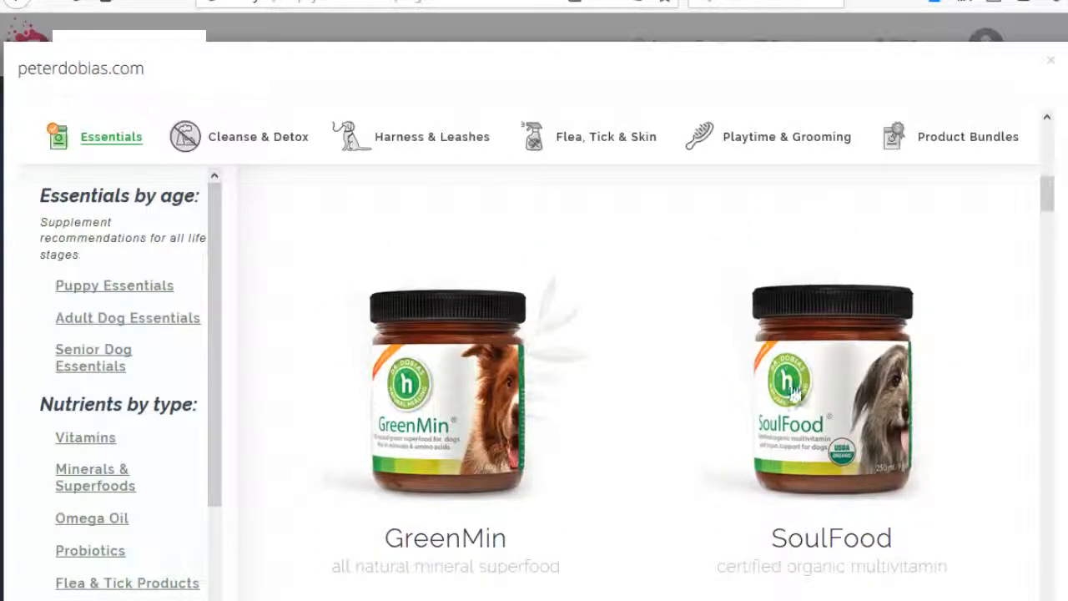
pyautogui.scroll(-8, 555, 390)
pyautogui.scroll(4, 684, 370)
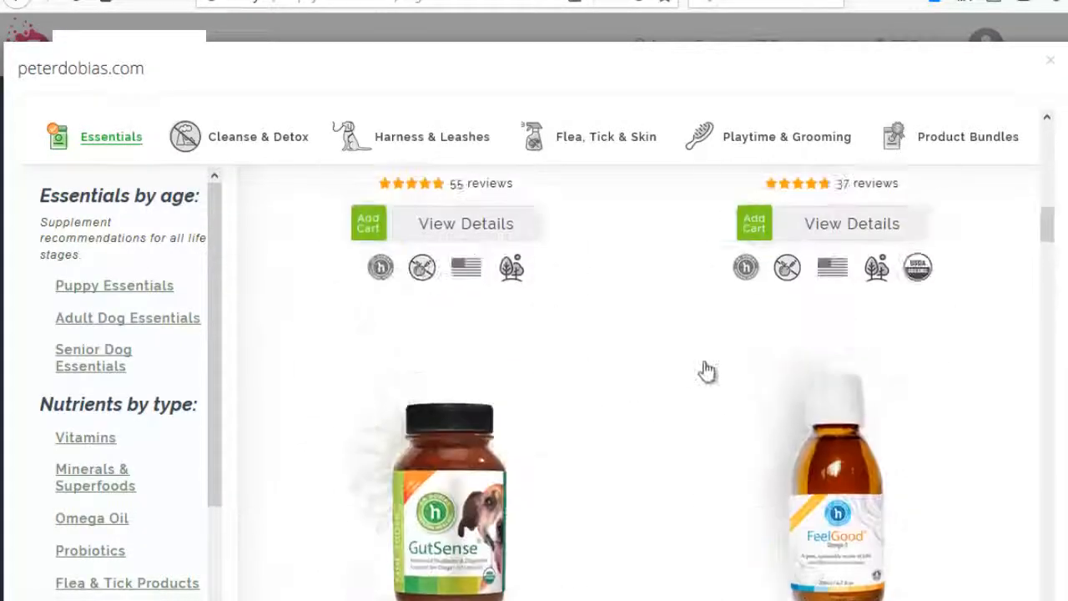
pyautogui.scroll(8, 707, 371)
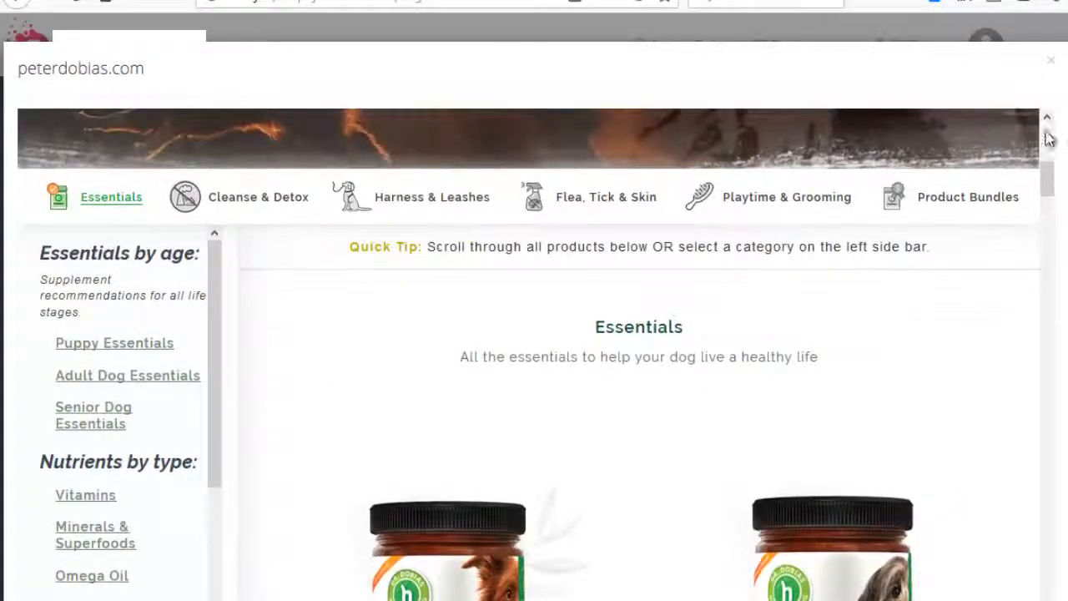
pyautogui.click(1051, 66)
# - Open the best sellers of puplife.com from the dog store results
pyautogui.scroll(-2, 615, 415)
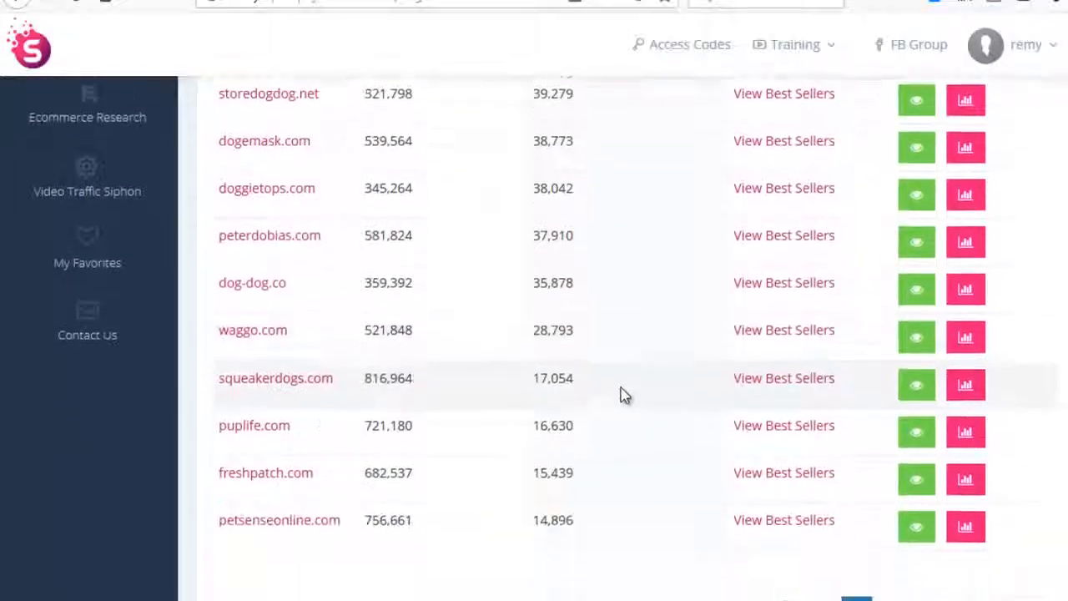
pyautogui.click(782, 406)
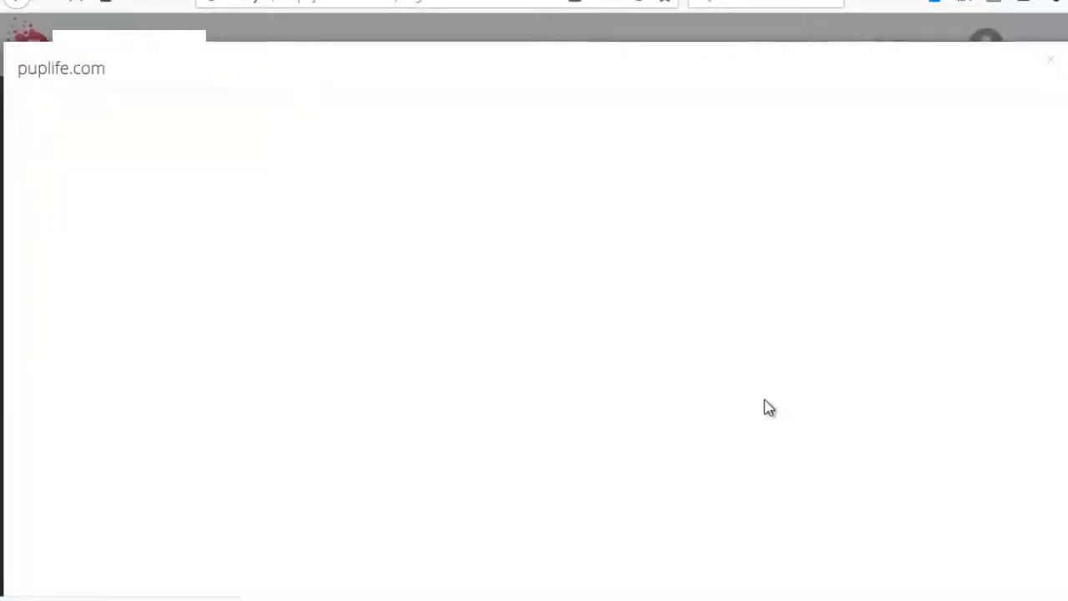
pyautogui.scroll(-2, 775, 362)
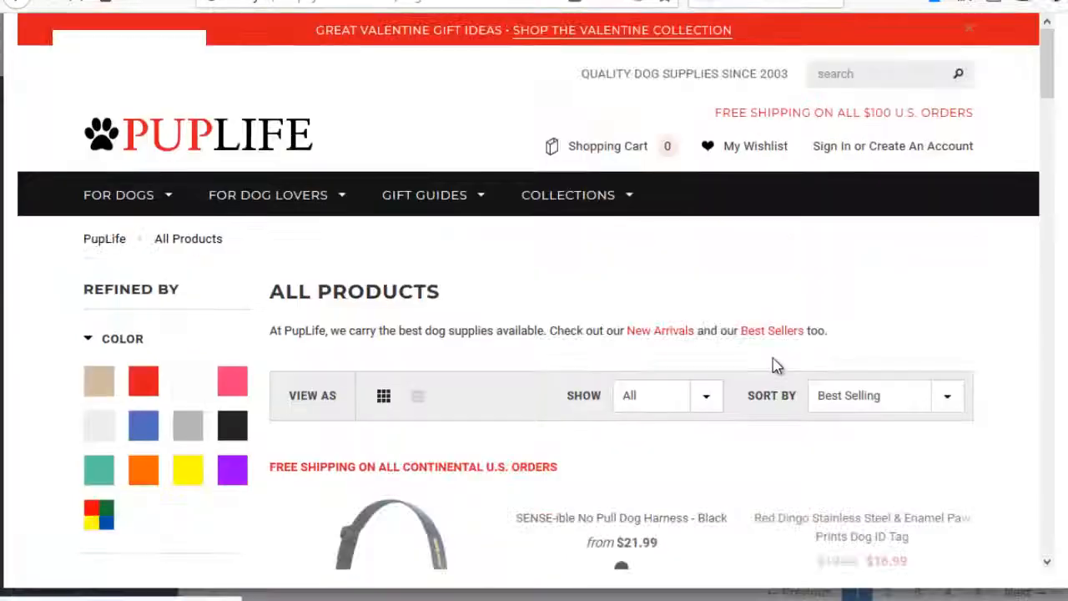
# - Examine puplife.com's best-selling dog harnesses, training leash and Red Dingo ID tags with their reviews and prices, and close the store preview
pyautogui.scroll(-3, 693, 388)
pyautogui.scroll(-2, 692, 388)
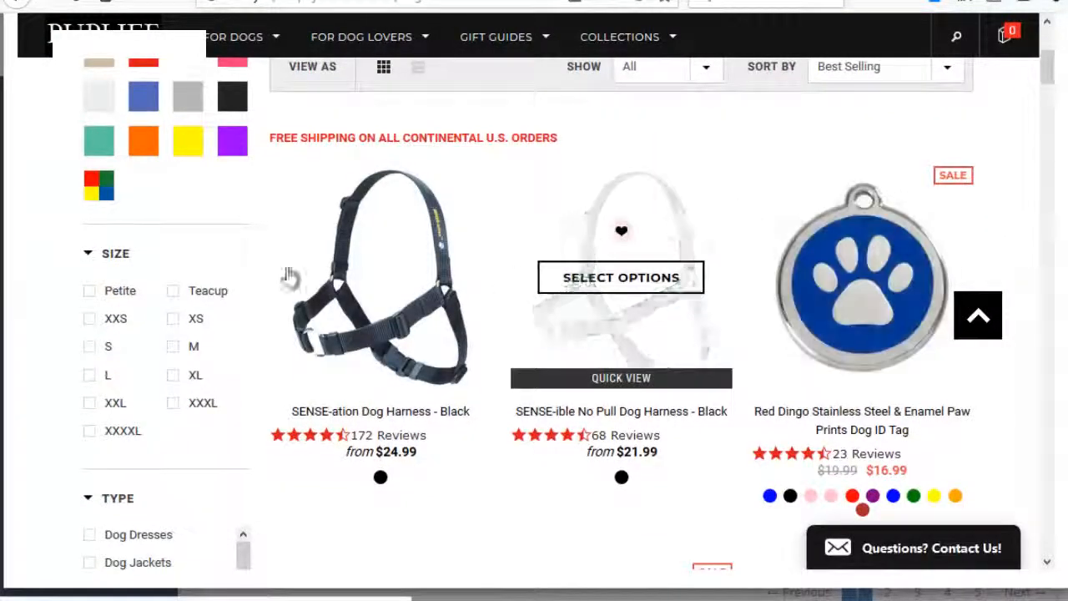
pyautogui.scroll(2, 481, 369)
pyautogui.scroll(2, 526, 367)
pyautogui.scroll(-4, 634, 363)
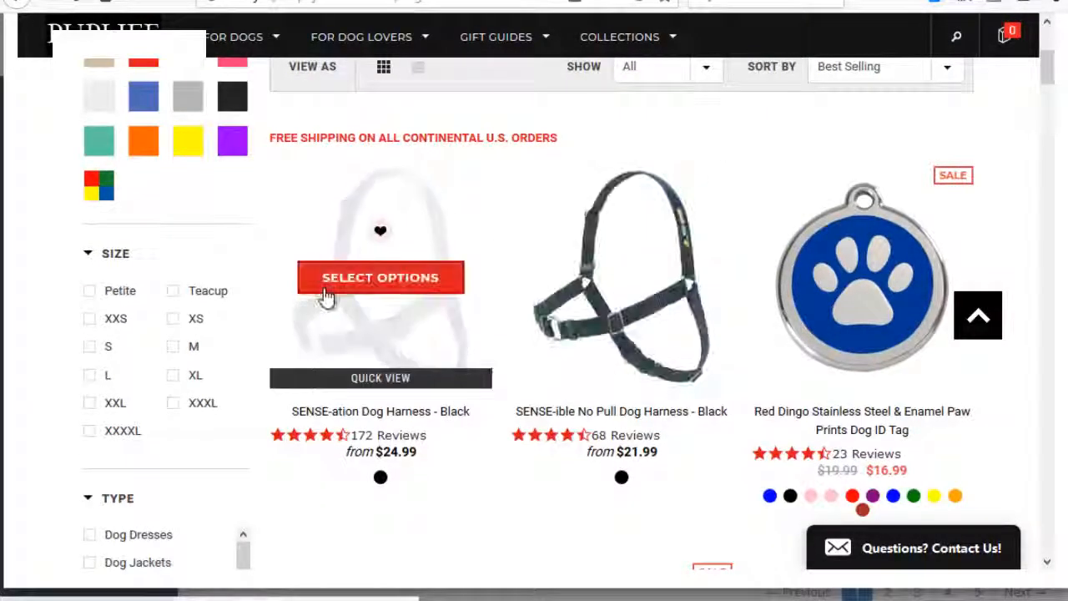
pyautogui.scroll(-3, 718, 337)
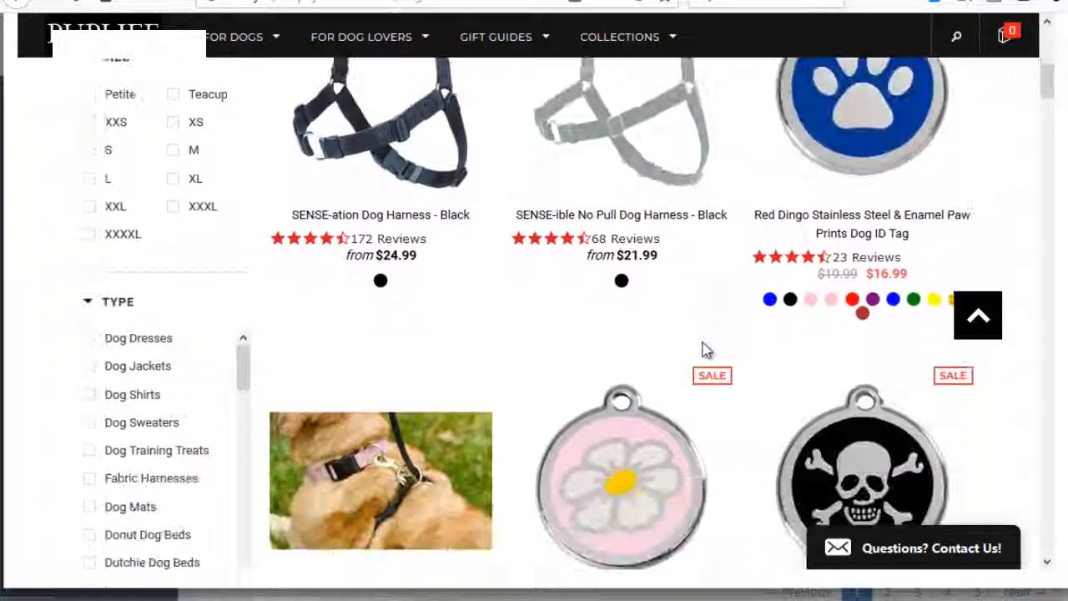
pyautogui.scroll(3, 706, 329)
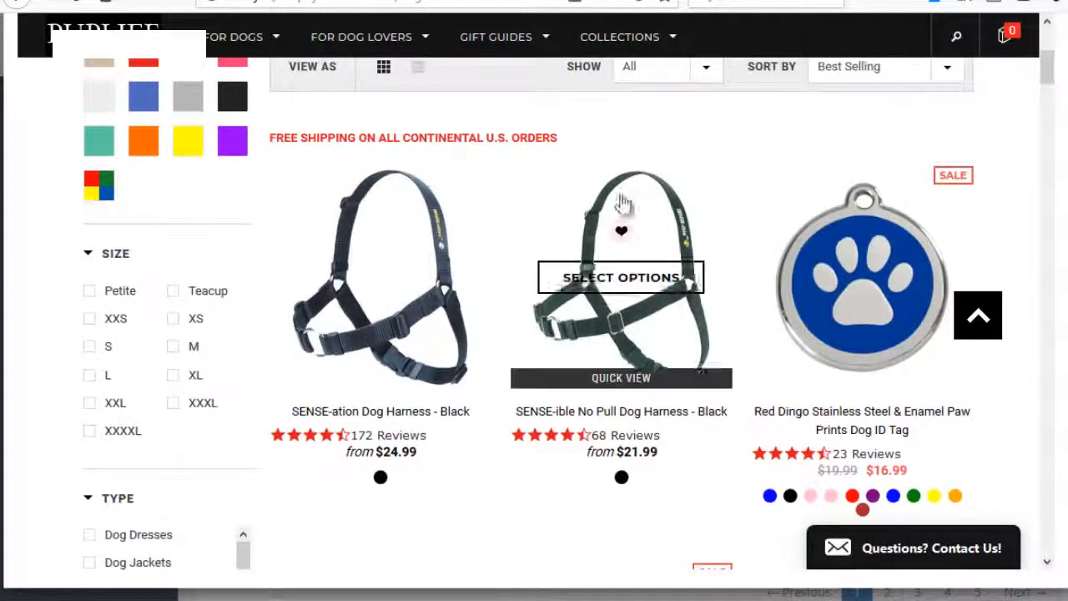
pyautogui.scroll(-4, 740, 255)
pyautogui.scroll(-4, 739, 265)
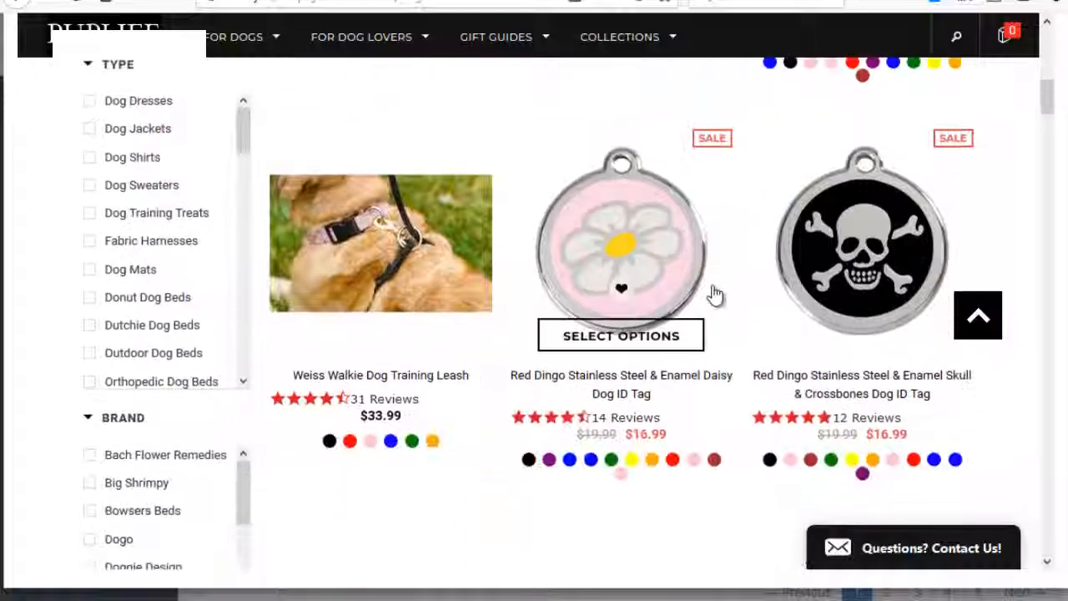
pyautogui.scroll(10, 716, 287)
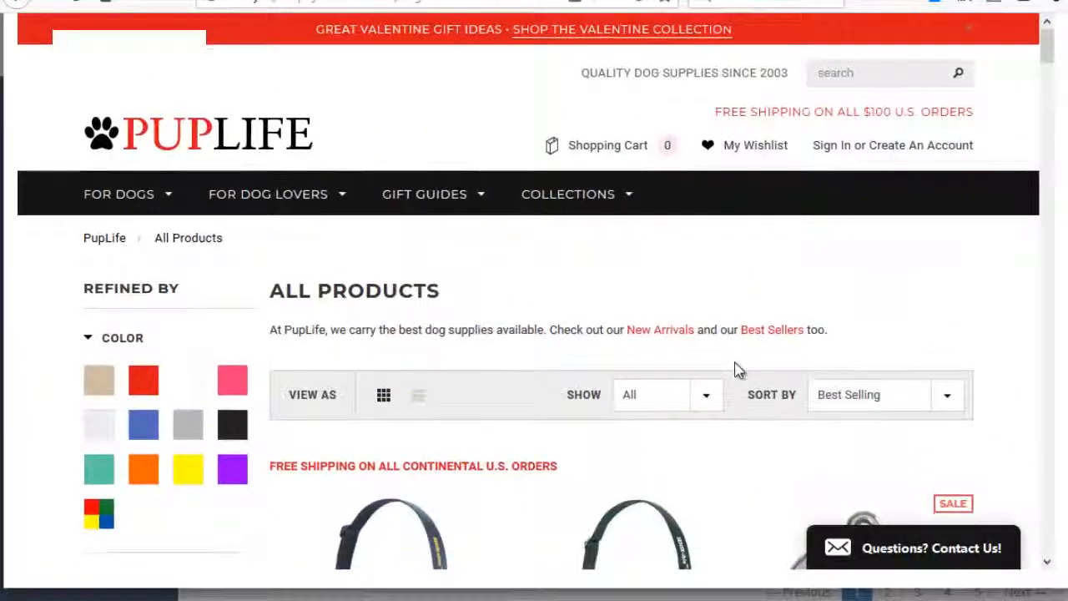
pyautogui.scroll(-2, 932, 274)
pyautogui.scroll(4, 946, 273)
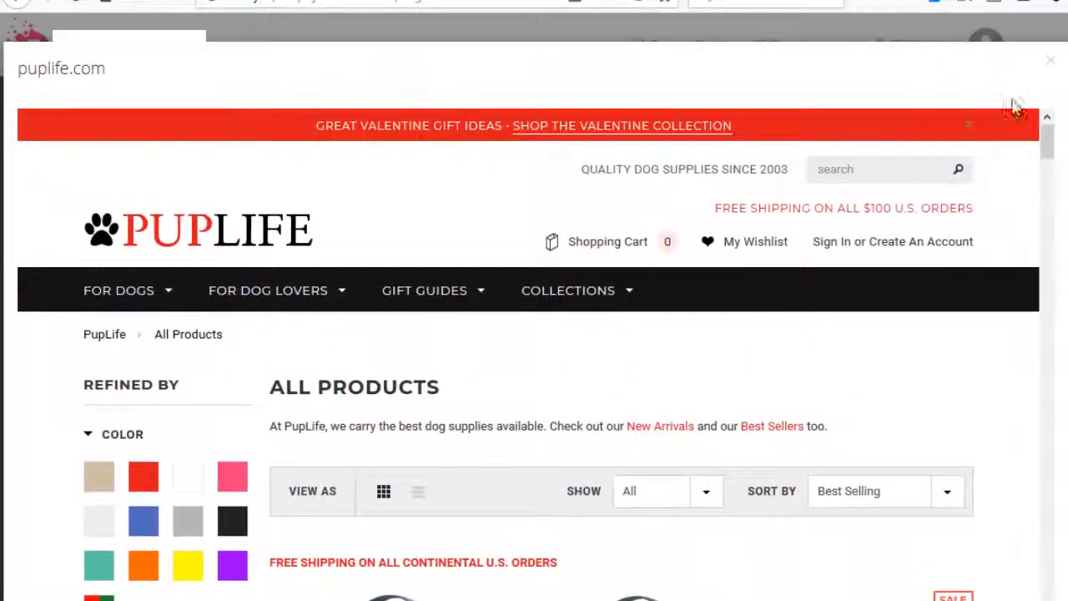
pyautogui.click(953, 117)
# - Search the Shopify Best Sellers for stores matching "golf" instead of "dog"
pyautogui.scroll(5, 380, 434)
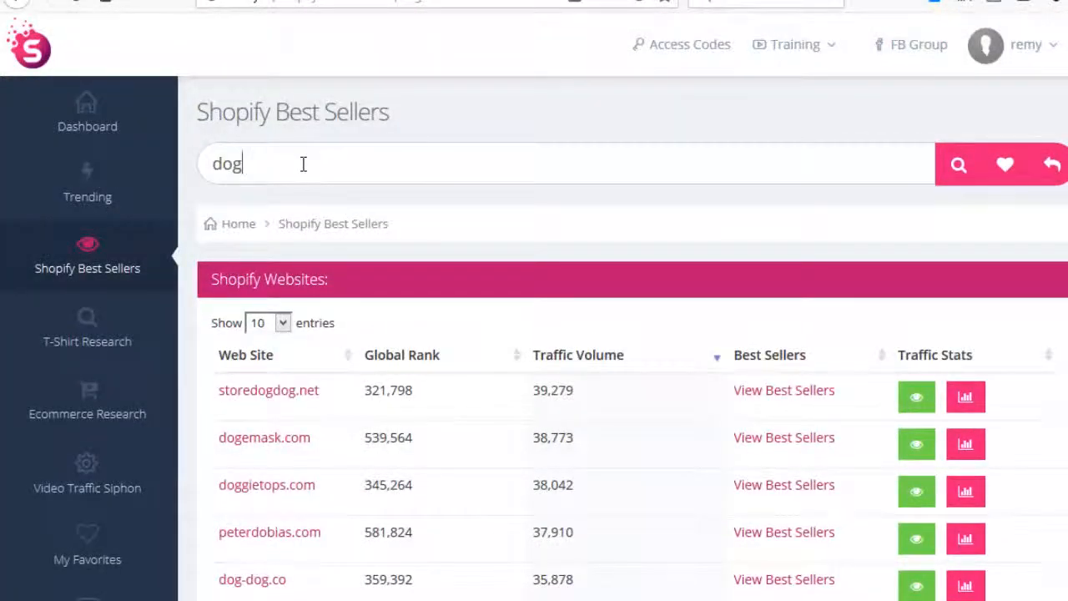
pyautogui.moveTo(303, 164); pyautogui.dragTo(204, 165)
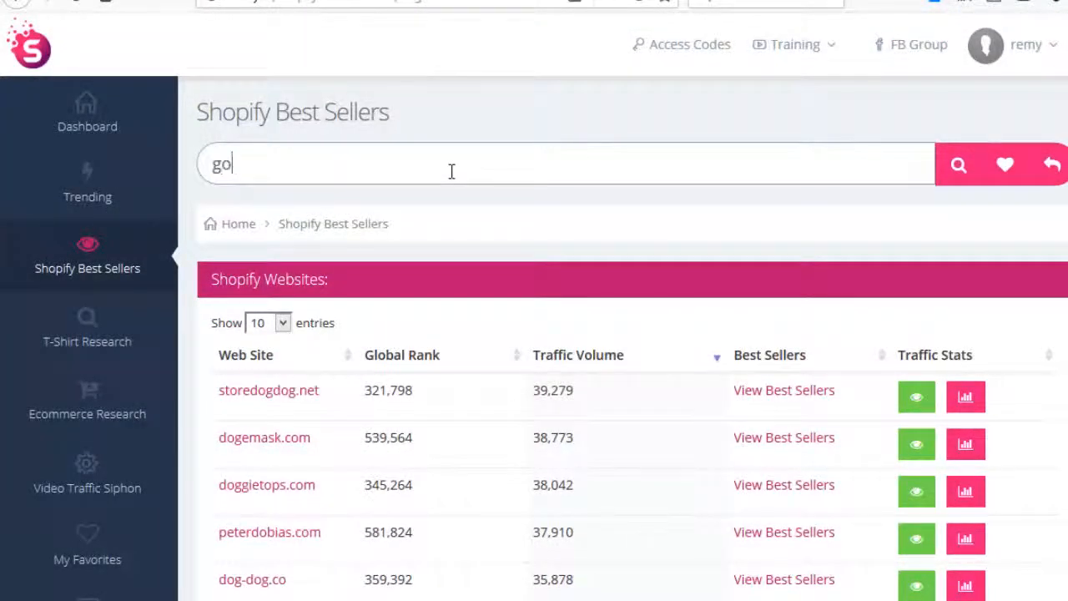
pyautogui.click(951, 176)
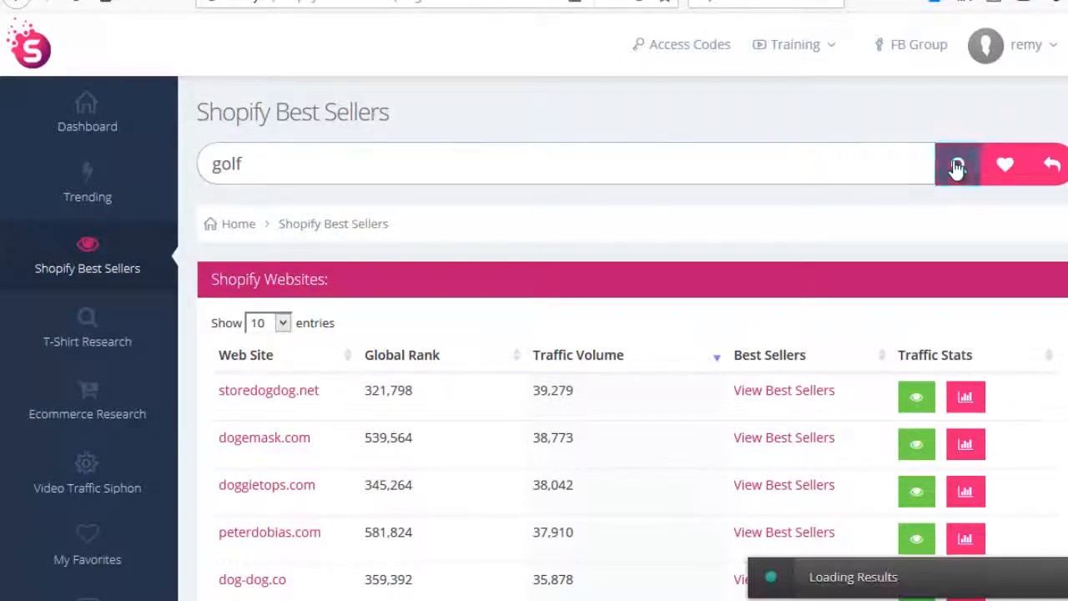
# - Examine the list of golf store websites with their global rank and traffic volume, including how many result pages there are
pyautogui.scroll(-1, 203, 167)
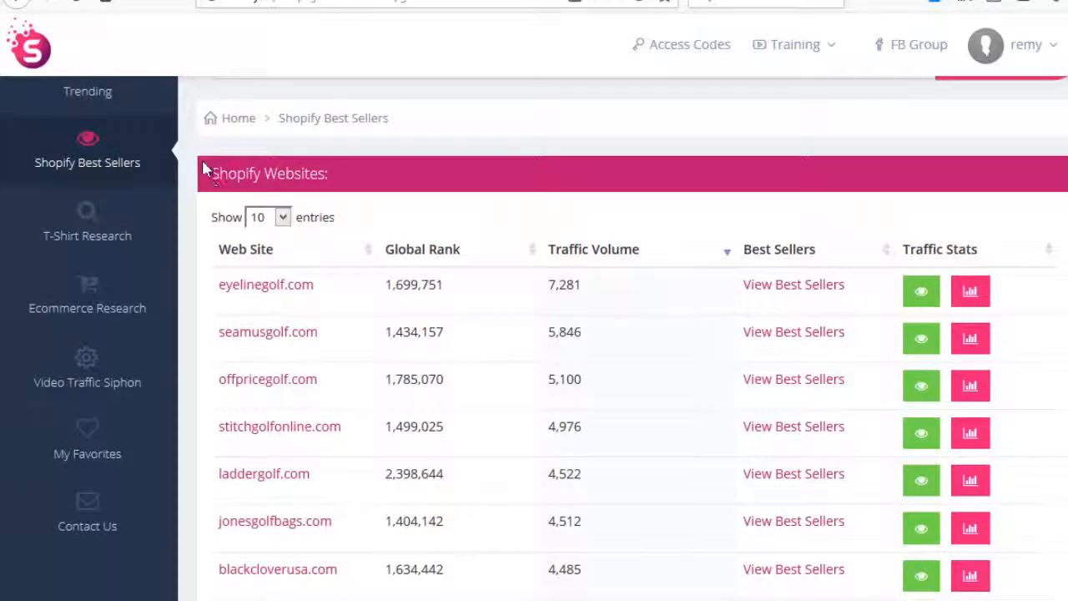
pyautogui.scroll(1, 443, 272)
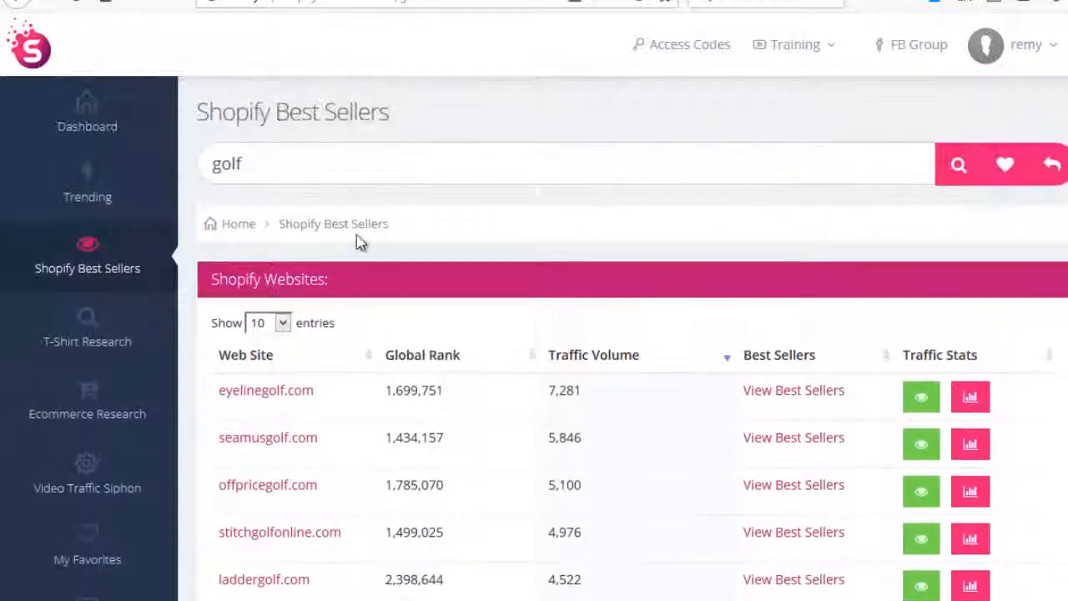
pyautogui.scroll(-4, 418, 275)
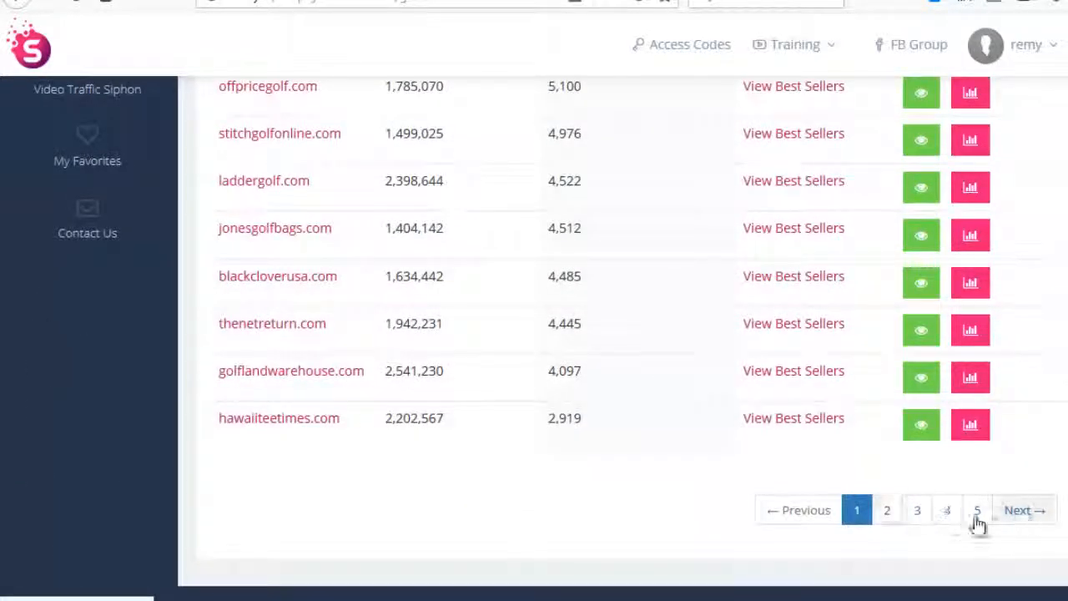
pyautogui.scroll(3, 426, 467)
pyautogui.scroll(1, 400, 451)
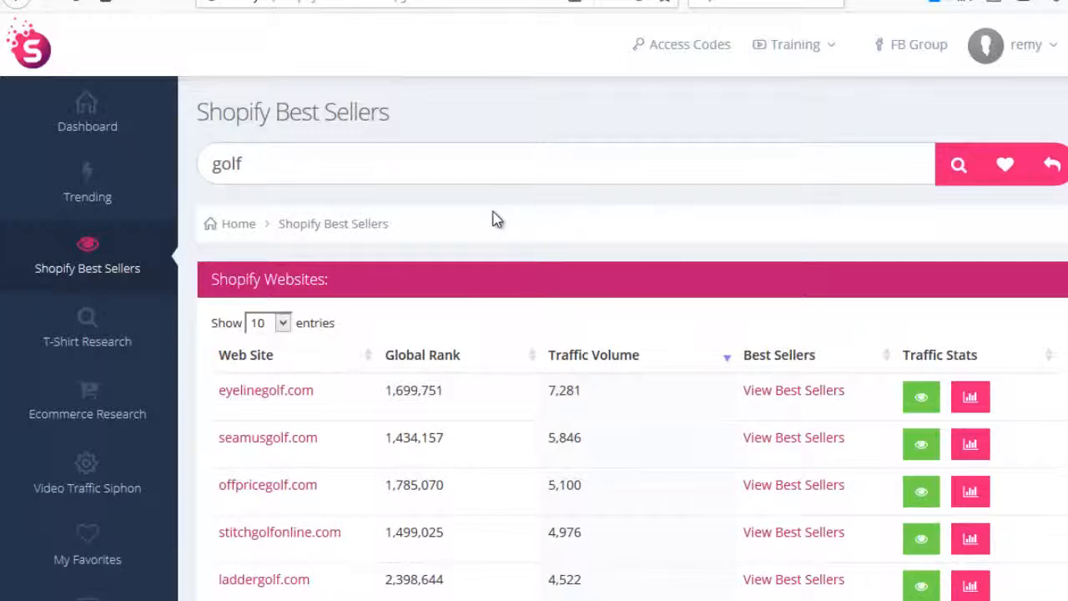
pyautogui.scroll(-2, 468, 317)
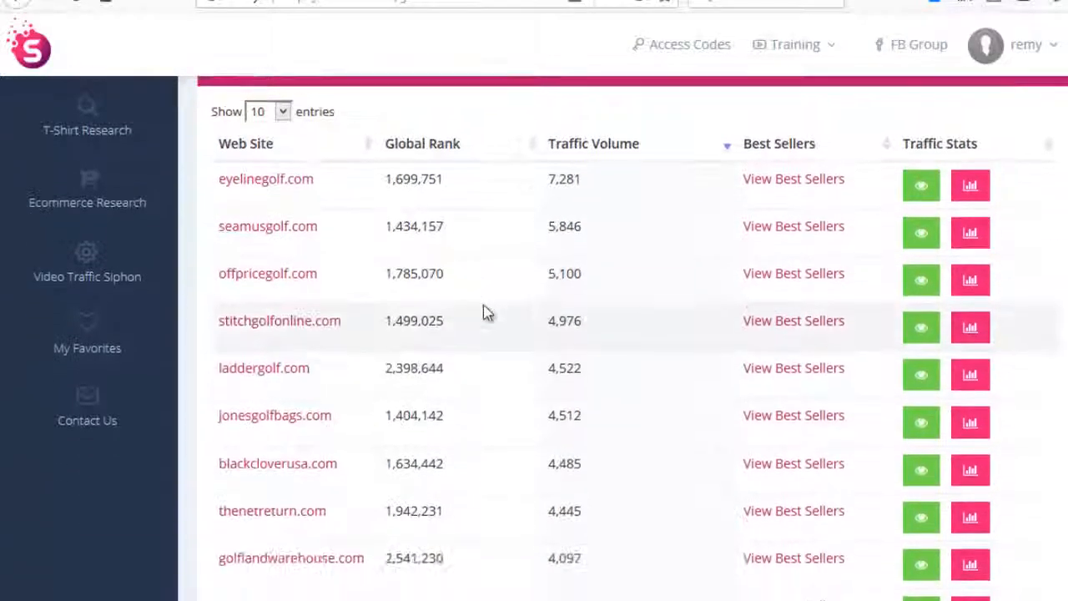
pyautogui.scroll(2, 568, 305)
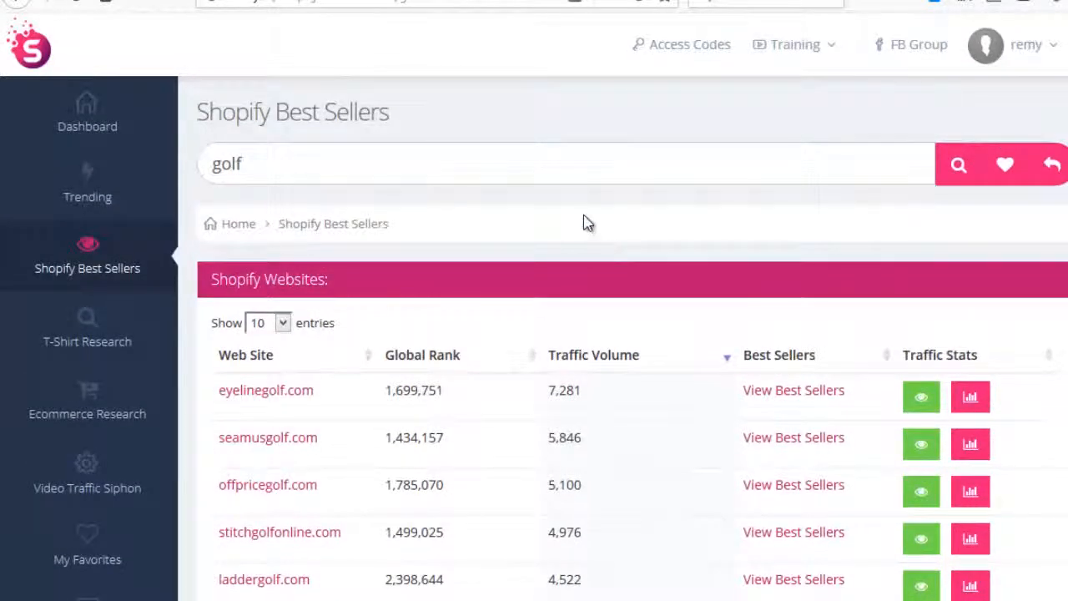
pyautogui.scroll(-1, 588, 224)
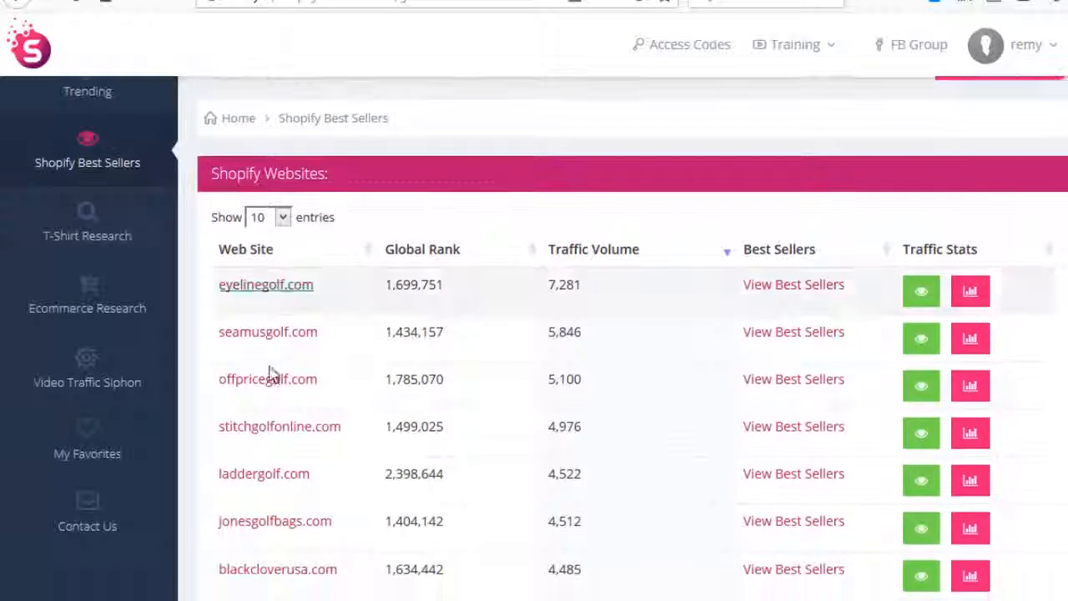
pyautogui.scroll(1, 567, 292)
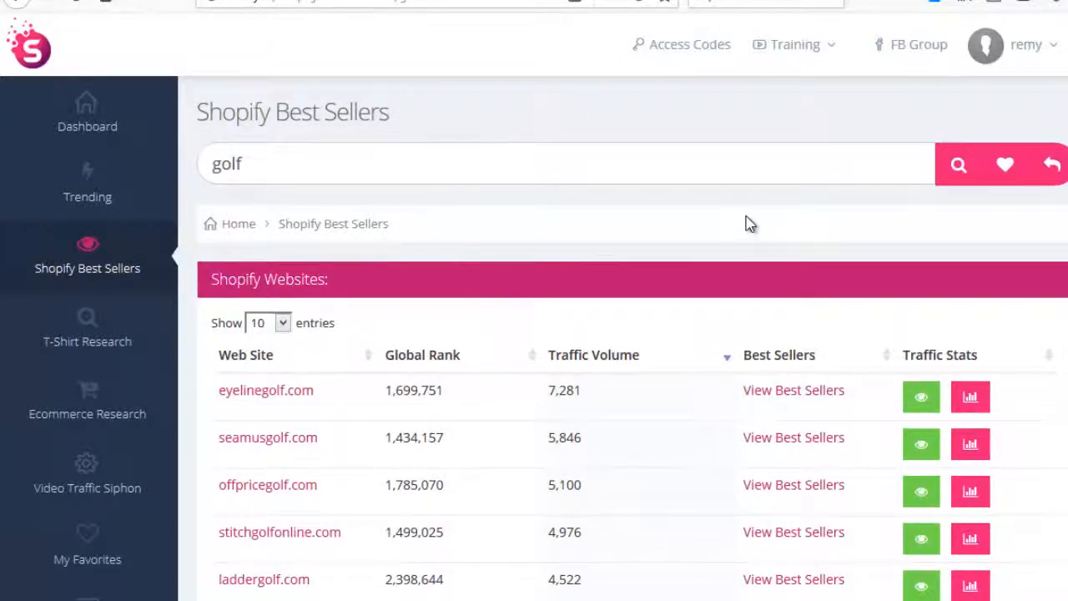
# - Open the best sellers of eyelinegolf.com from the golf store results
pyautogui.scroll(-2, 776, 334)
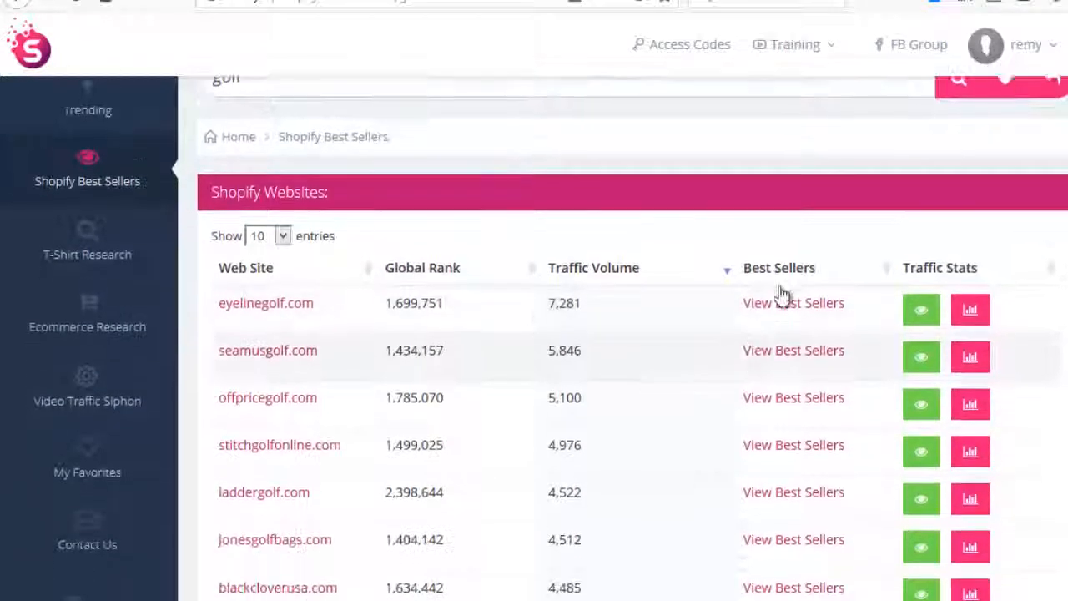
pyautogui.click(785, 284)
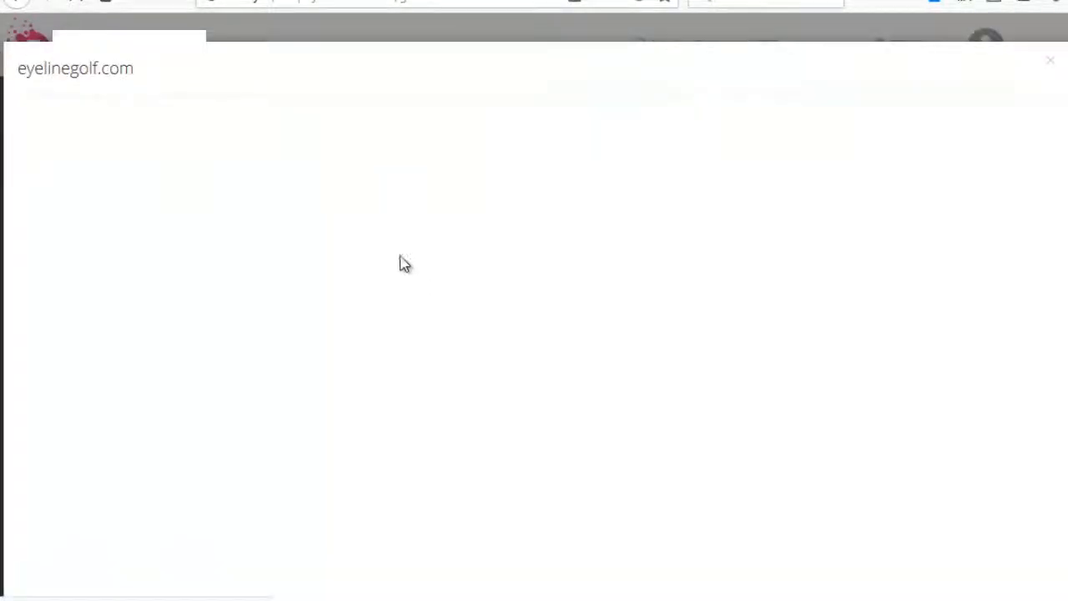
pyautogui.moveTo(643, 274)
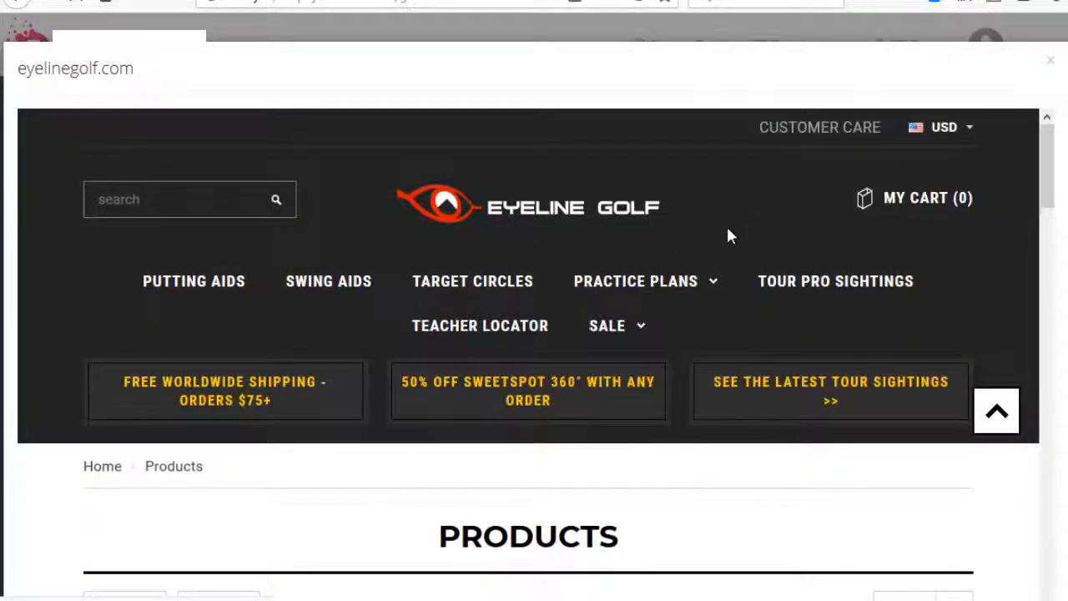
# - Examine eyelinegolf.com's best-selling putting and swing aids with their prices, close the store preview and return to the store search
pyautogui.scroll(-1, 709, 221)
pyautogui.scroll(-5, 781, 326)
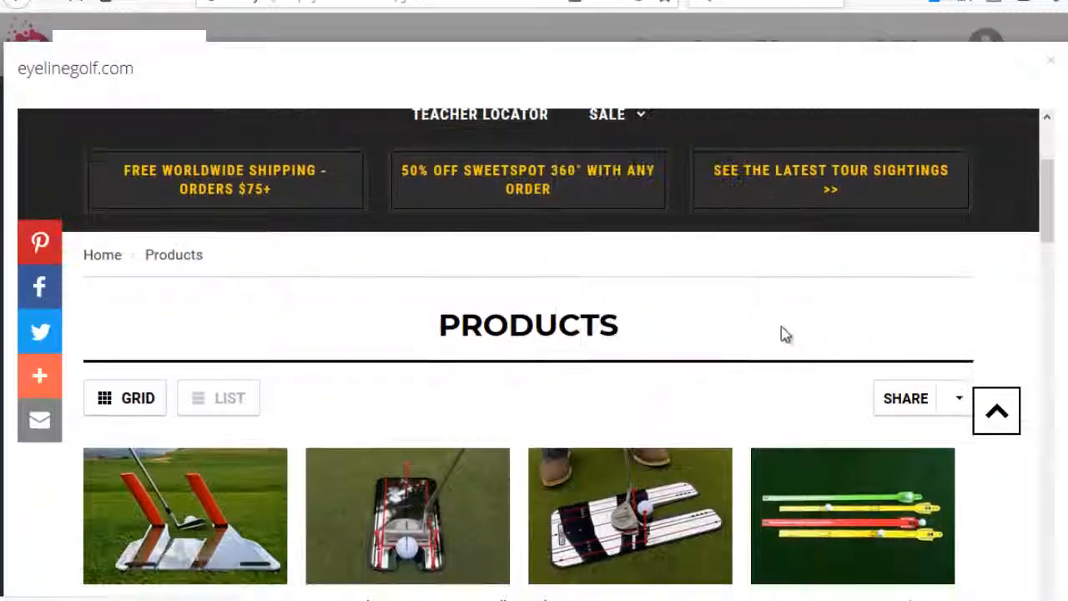
pyautogui.scroll(2, 722, 371)
pyautogui.scroll(2, 723, 370)
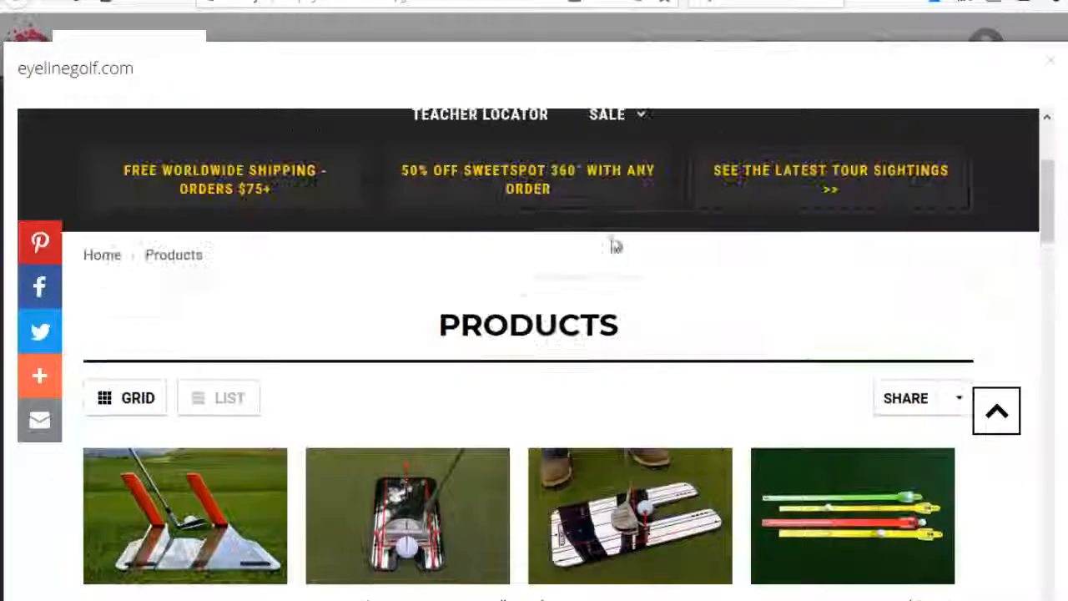
pyautogui.scroll(-5, 367, 367)
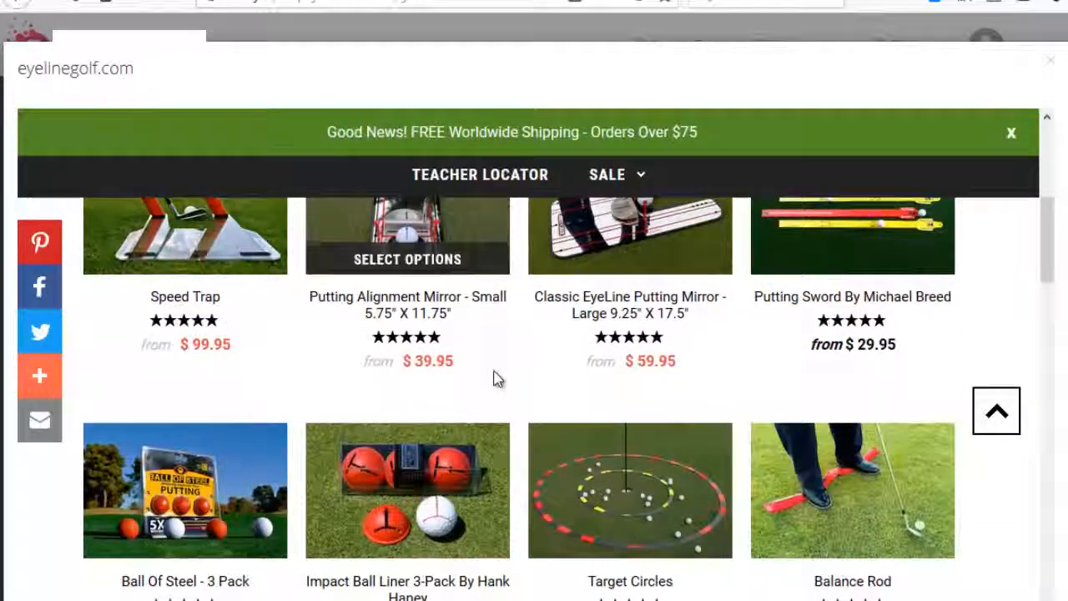
pyautogui.scroll(-3, 496, 377)
pyautogui.scroll(4, 258, 358)
pyautogui.scroll(3, 320, 335)
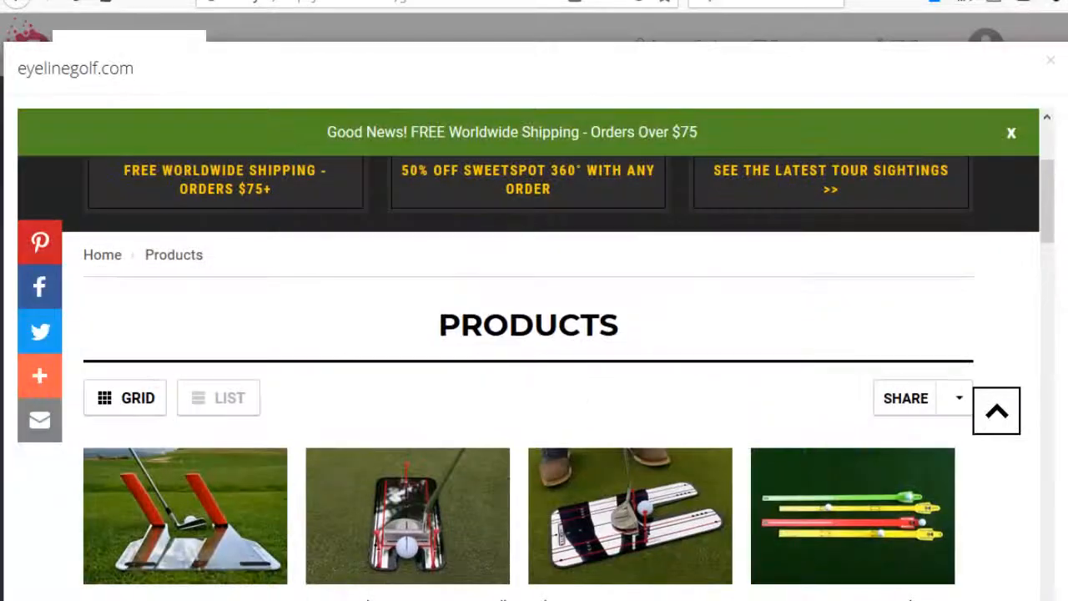
pyautogui.click(1050, 60)
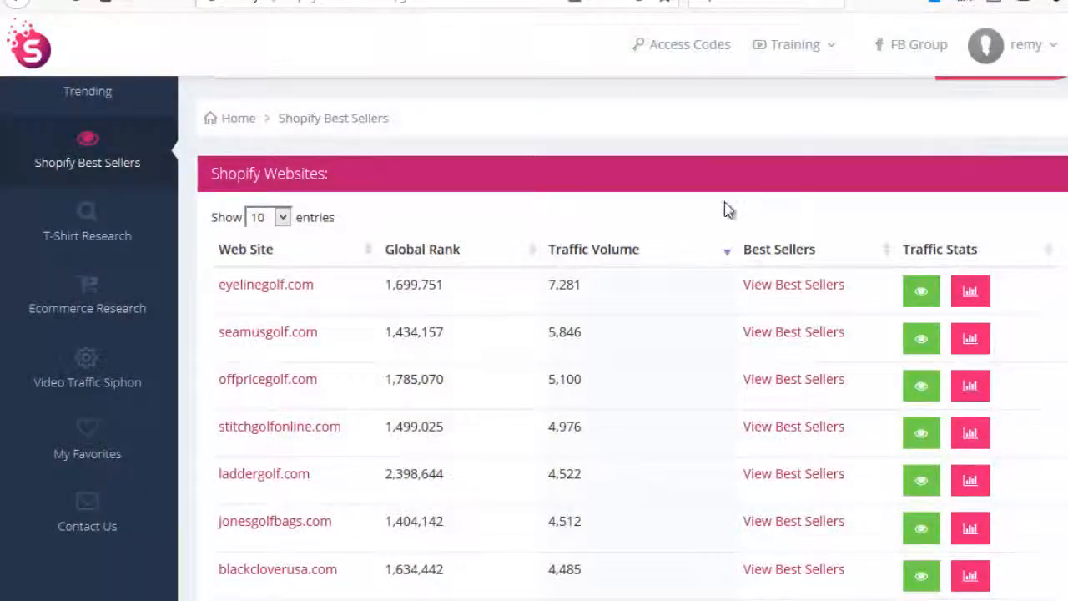
pyautogui.scroll(2, 701, 242)
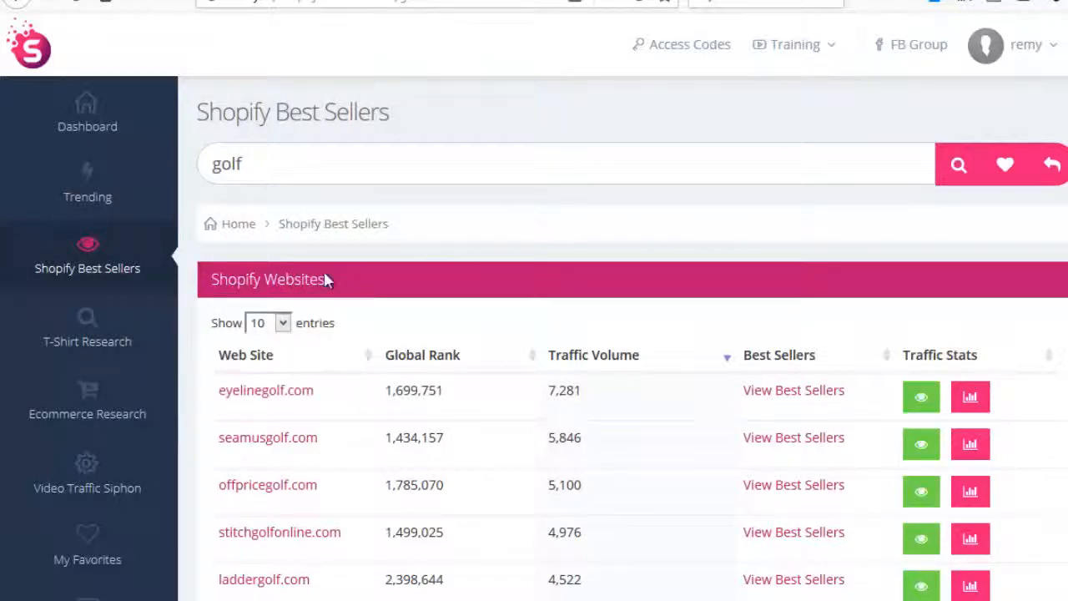
pyautogui.moveTo(129, 463)
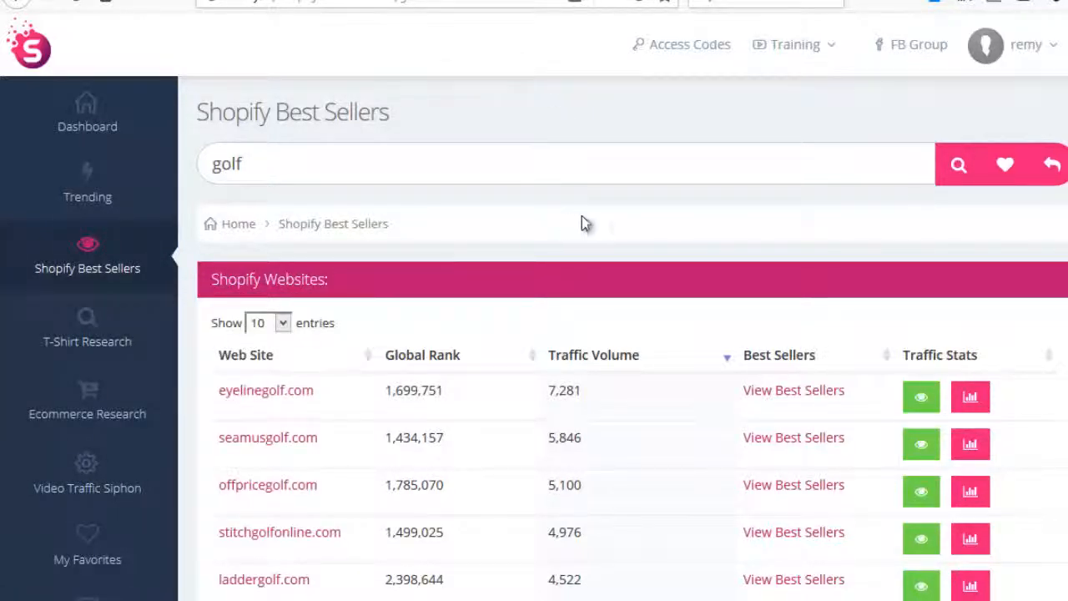